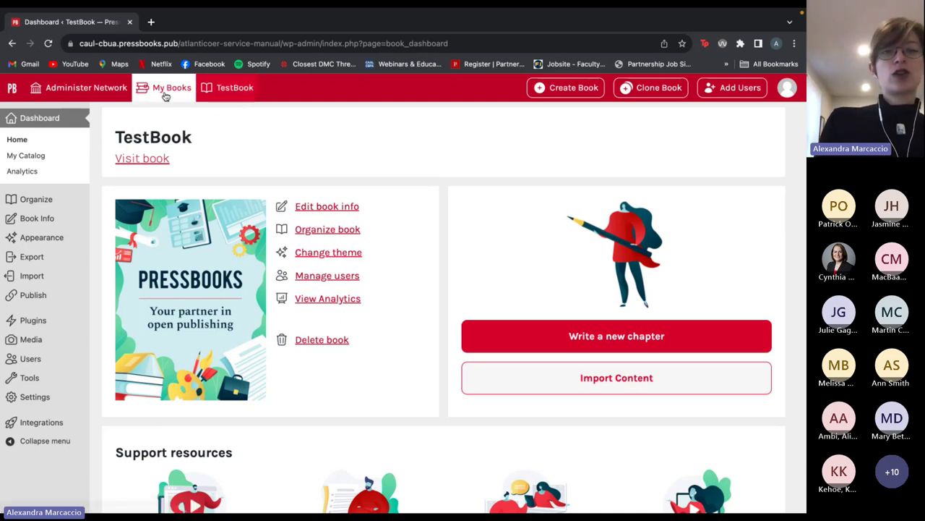
# Step: Open TestBook's book information and examine its contributor, publisher, ISBN, language, cover image, subject and institution fields
pyautogui.moveTo(165, 96)
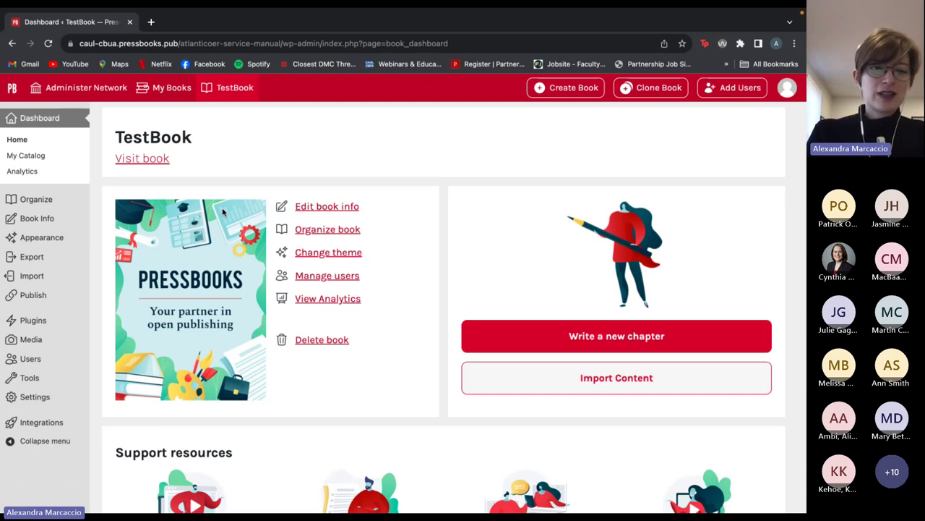
pyautogui.moveTo(68, 219)
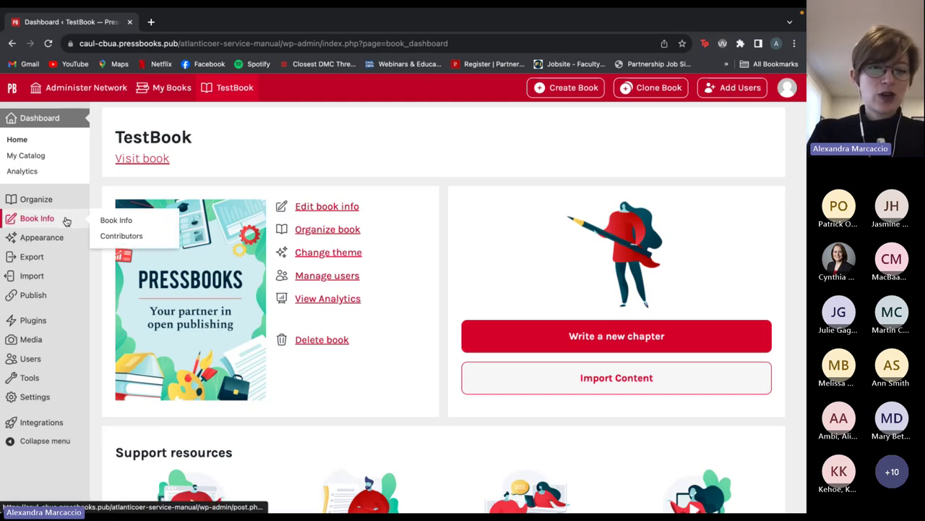
pyautogui.click(66, 220)
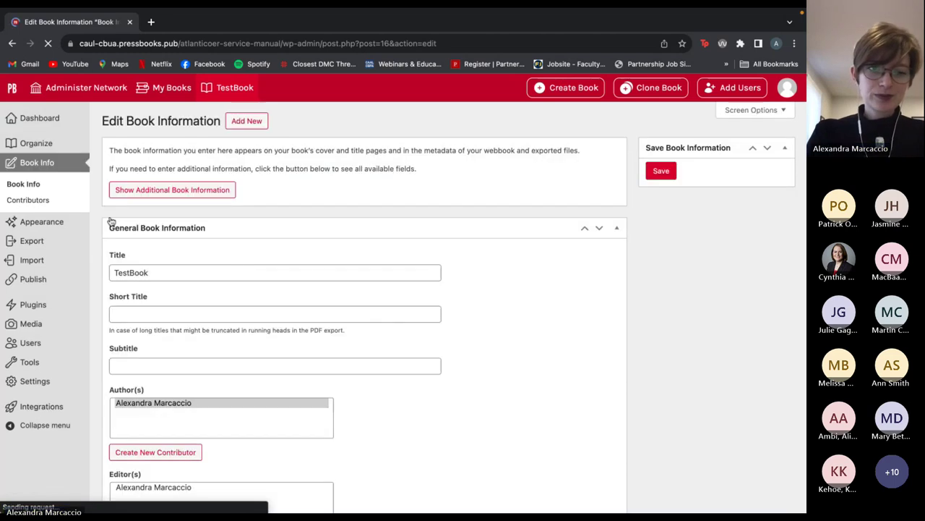
pyautogui.scroll(-5, 266, 293)
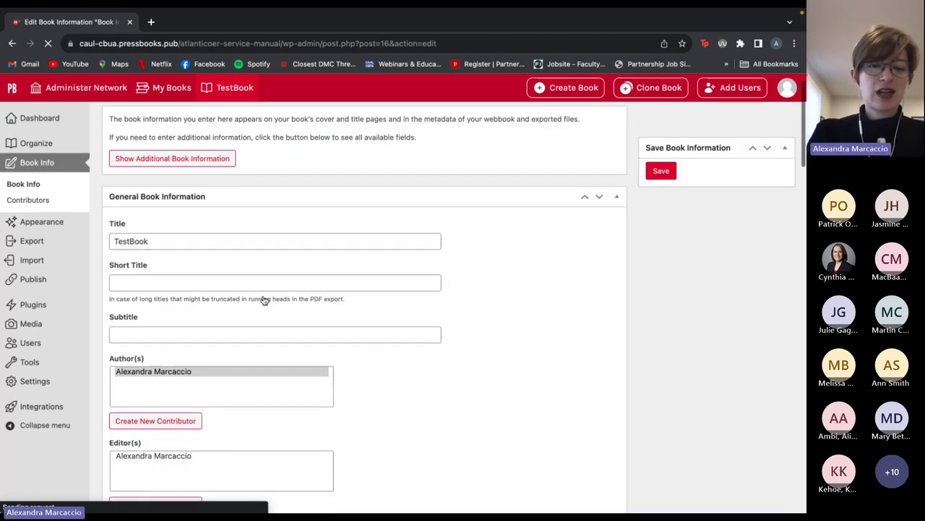
pyautogui.scroll(-5, 263, 296)
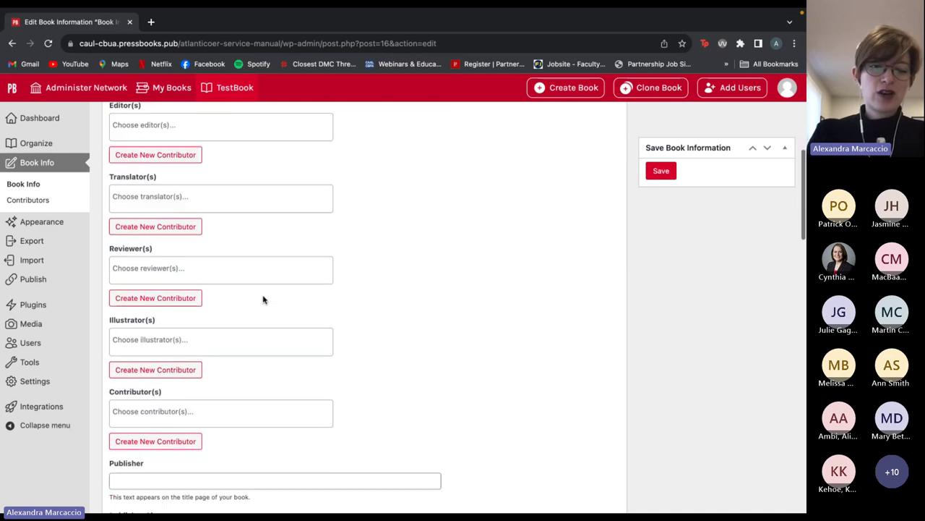
pyautogui.scroll(1, 264, 300)
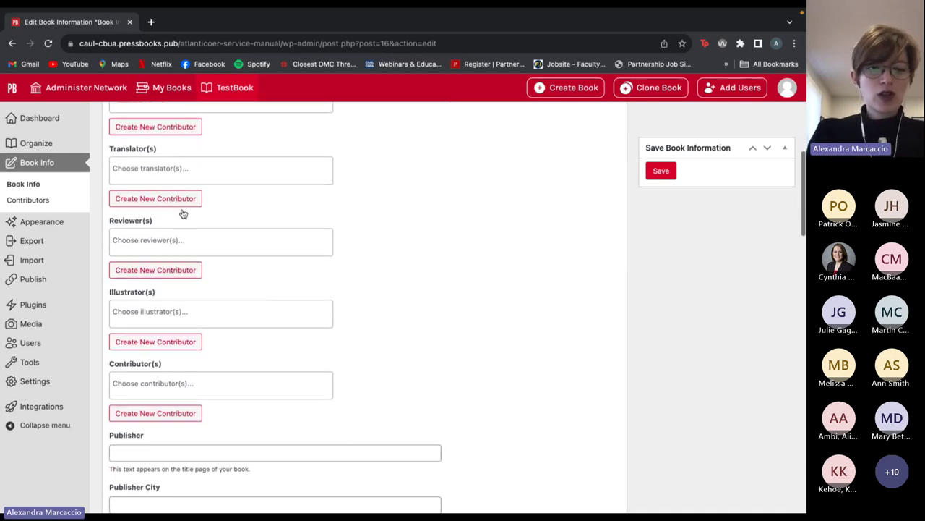
pyautogui.scroll(-2, 210, 246)
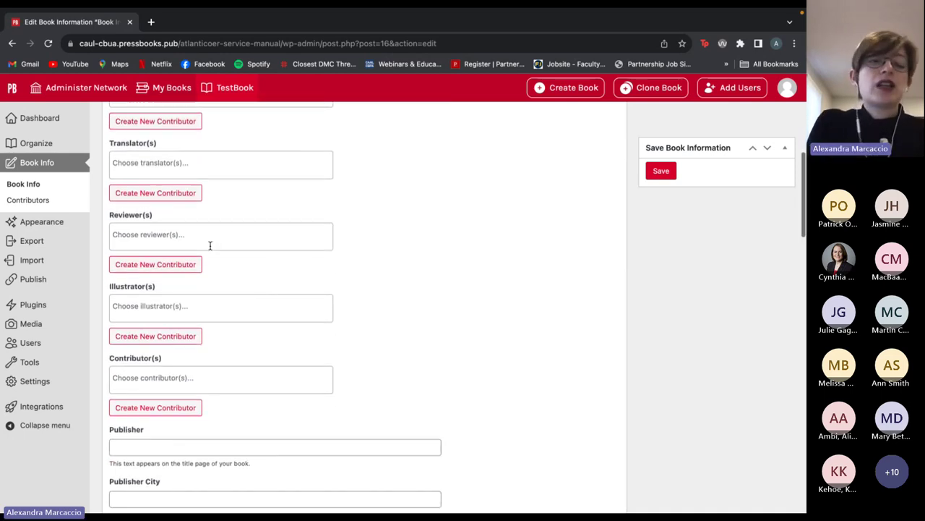
pyautogui.scroll(-4, 210, 245)
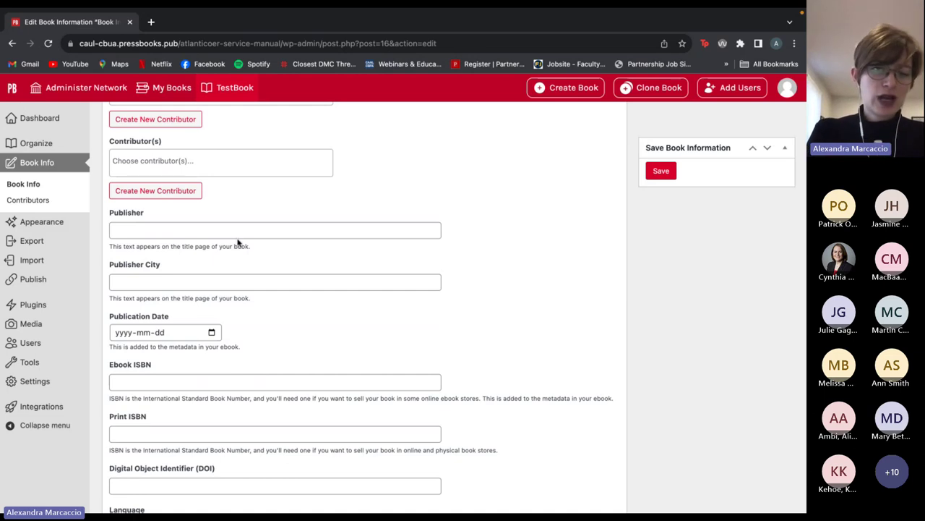
pyautogui.scroll(-1, 237, 244)
pyautogui.scroll(-2, 237, 244)
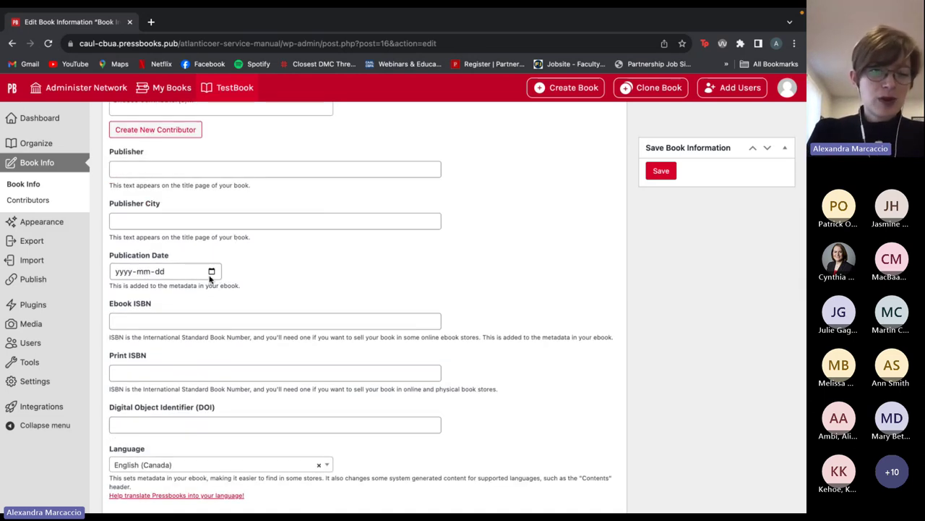
pyautogui.scroll(-5, 210, 280)
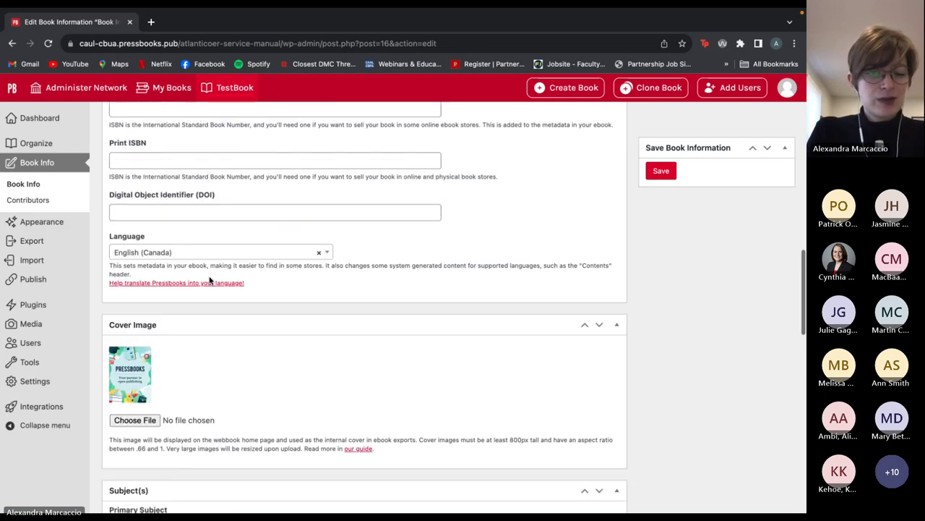
pyautogui.scroll(-7, 210, 279)
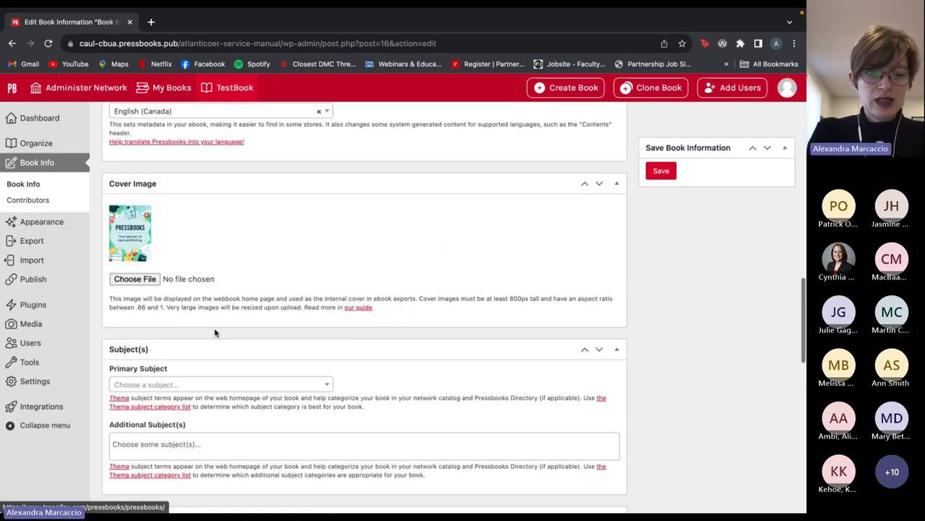
pyautogui.scroll(-5, 215, 333)
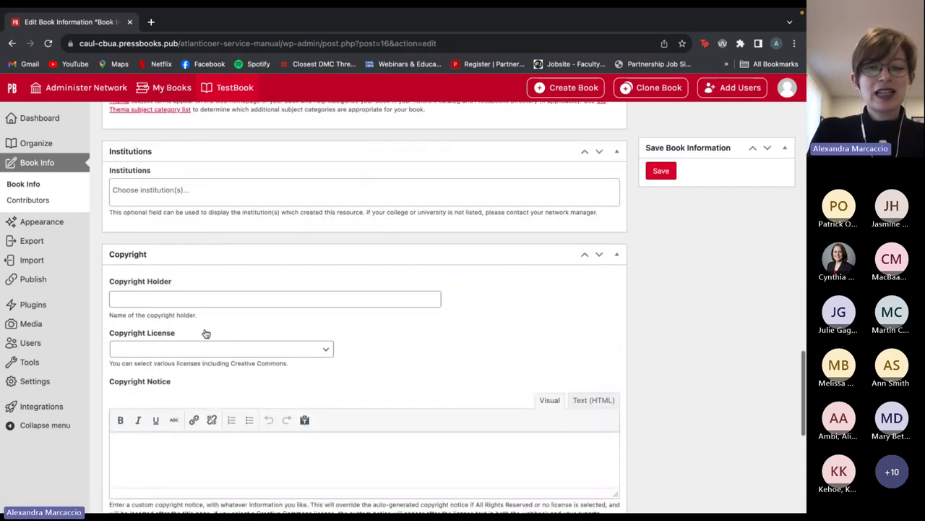
# Step: Set the book's copyright license to CC BY-NC (Attribution NonCommercial) and save the book information
pyautogui.scroll(-2, 314, 347)
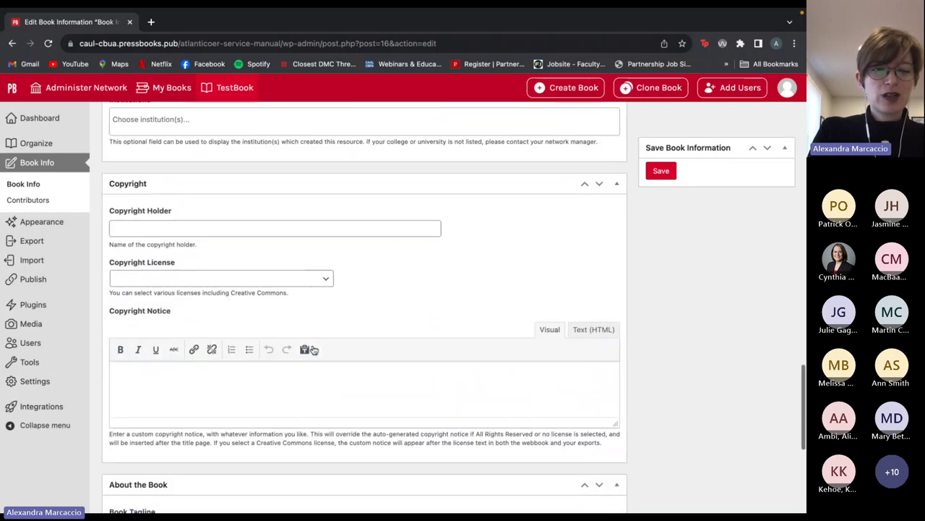
pyautogui.click(327, 278)
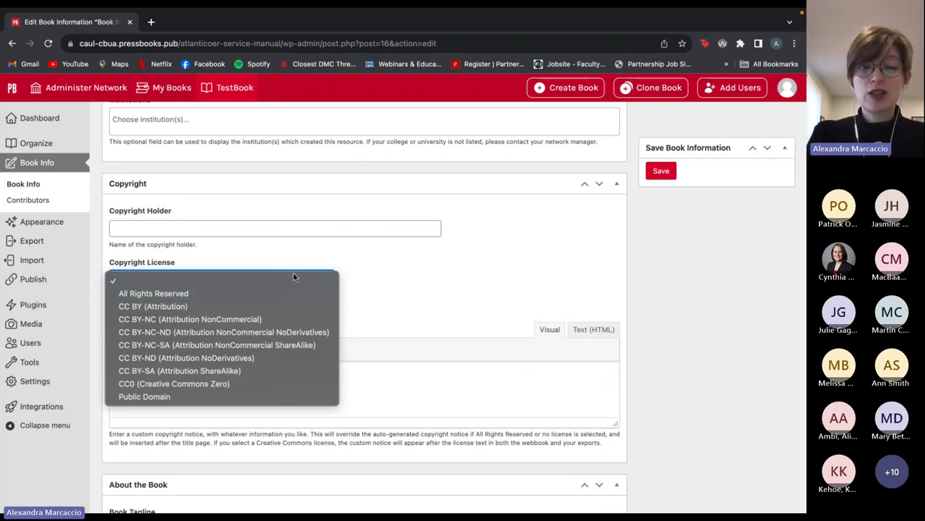
pyautogui.click(272, 319)
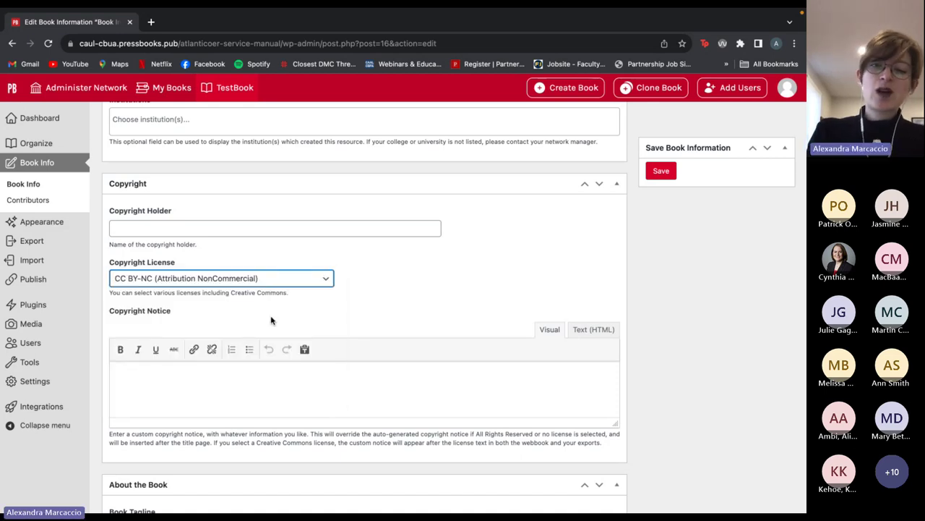
pyautogui.click(661, 170)
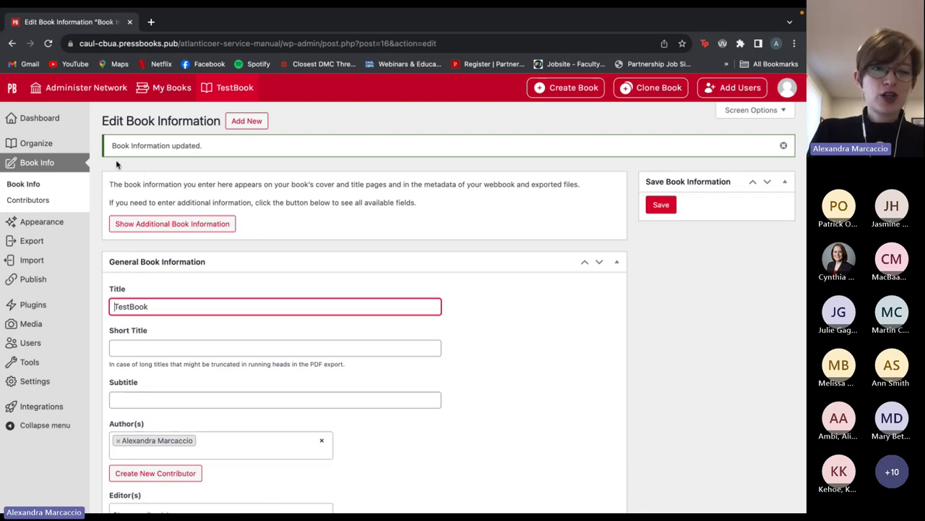
# Step: From the book's Organize page, start a new part in the main body and title it "The New Part"
pyautogui.moveTo(31, 146)
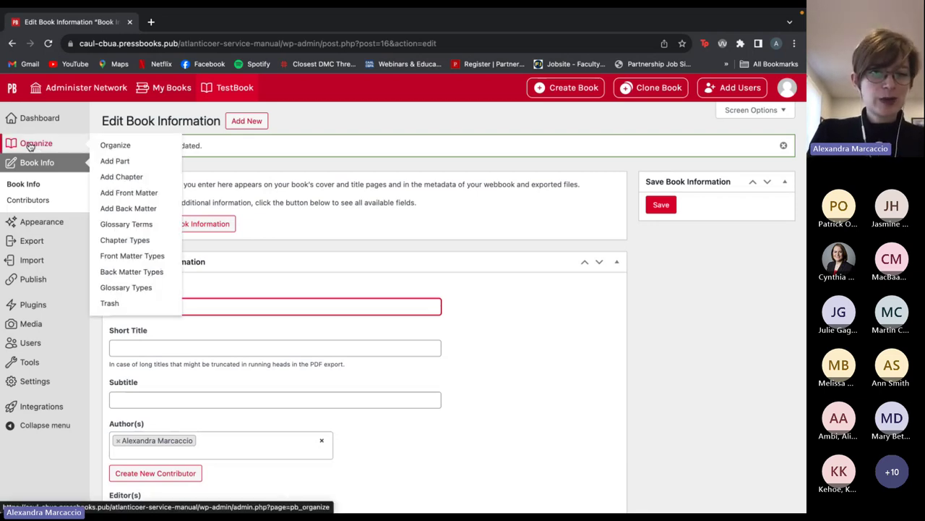
pyautogui.click(32, 145)
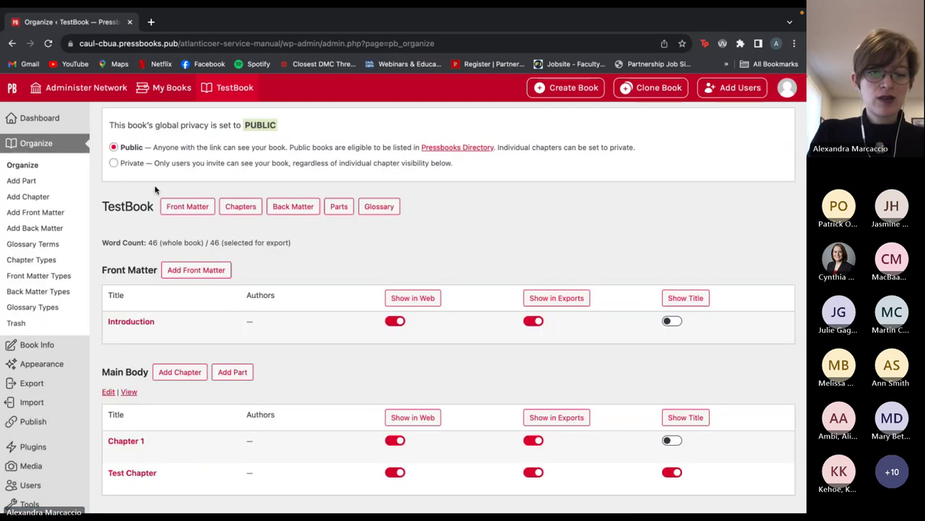
pyautogui.scroll(-3, 252, 347)
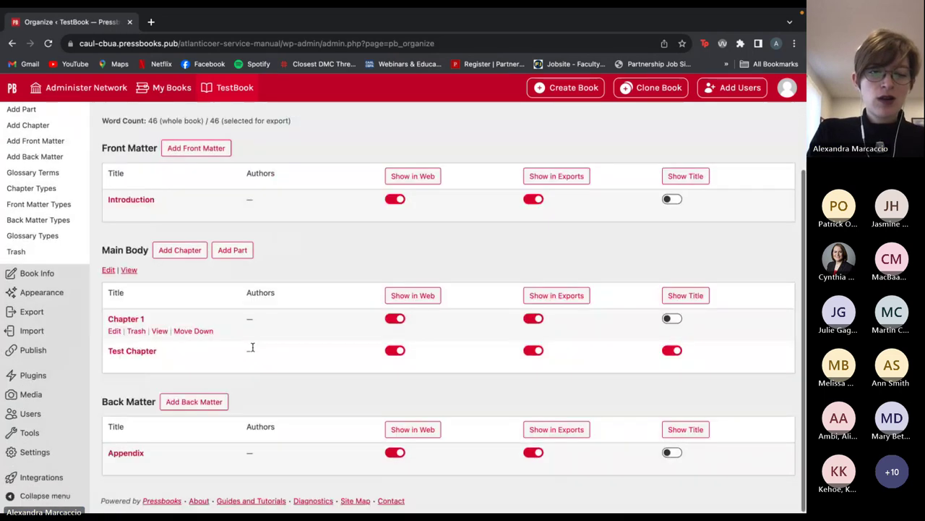
pyautogui.click(242, 256)
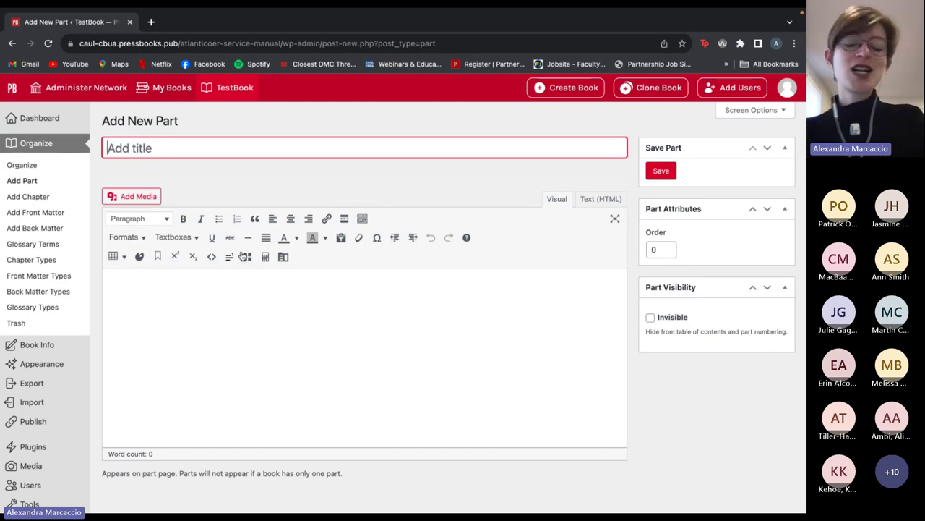
pyautogui.write('The')
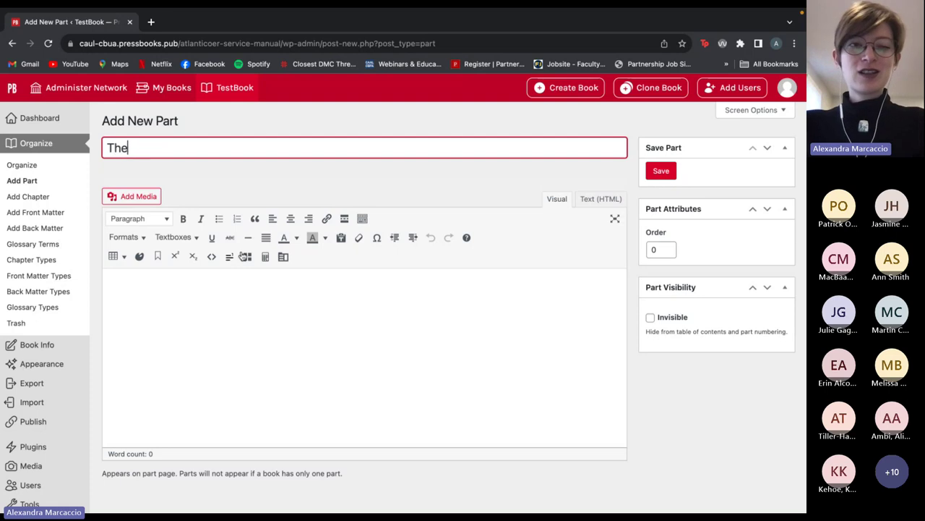
pyautogui.write(' New Part')
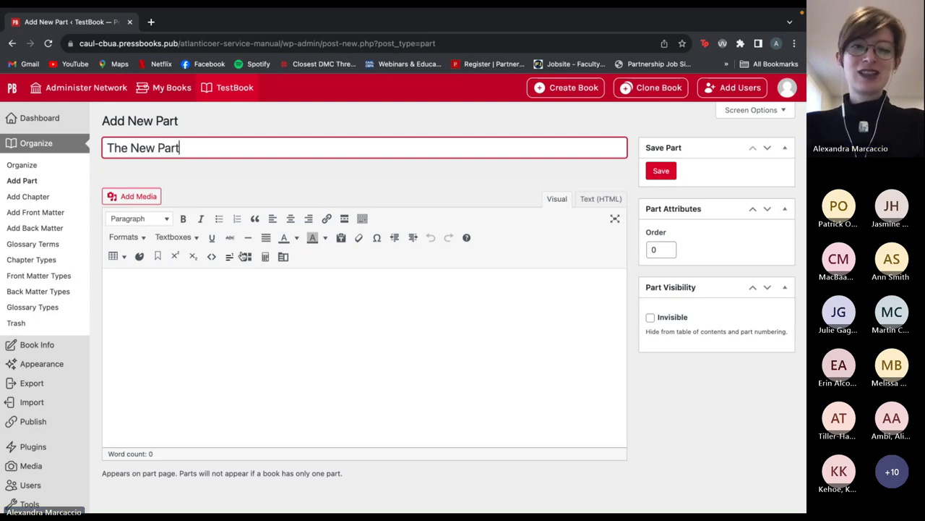
# Step: Write "This introduces the second part of this book." as the part's body text
pyautogui.click(176, 307)
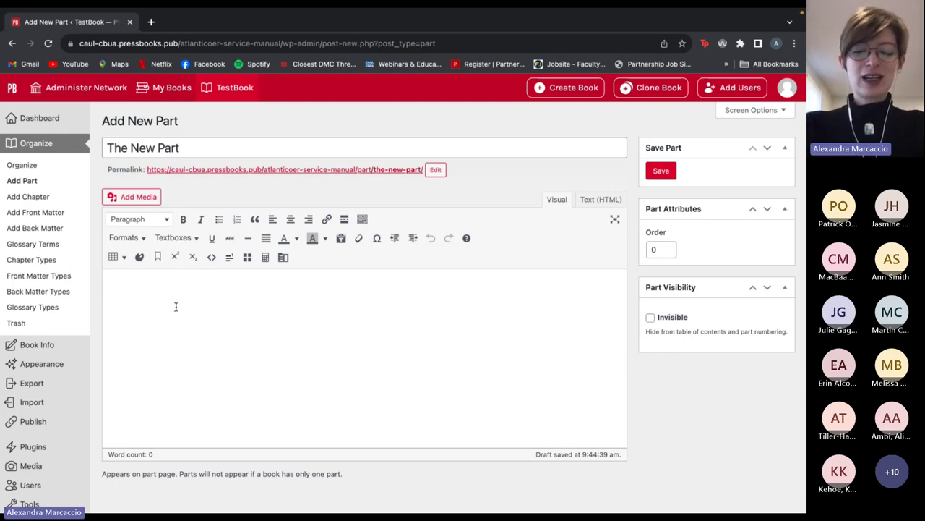
pyautogui.write('This in')
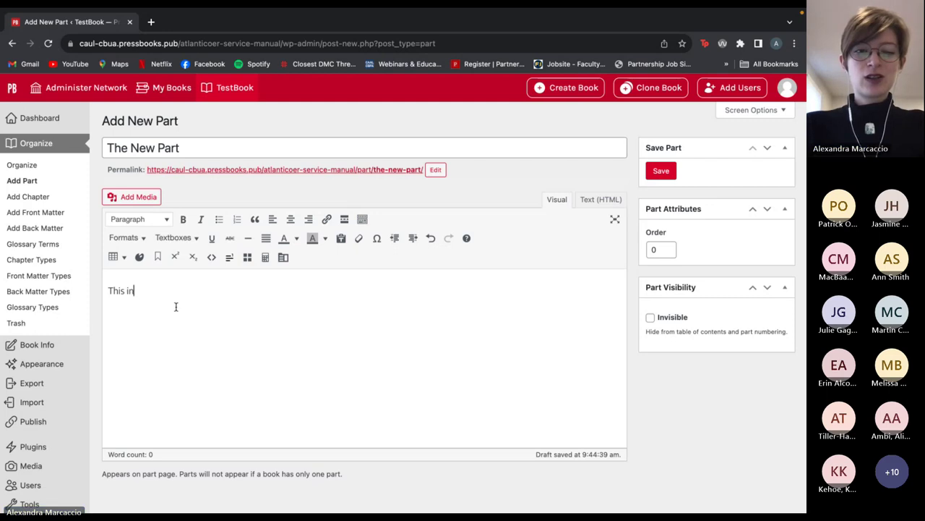
pyautogui.write('troduces the sec')
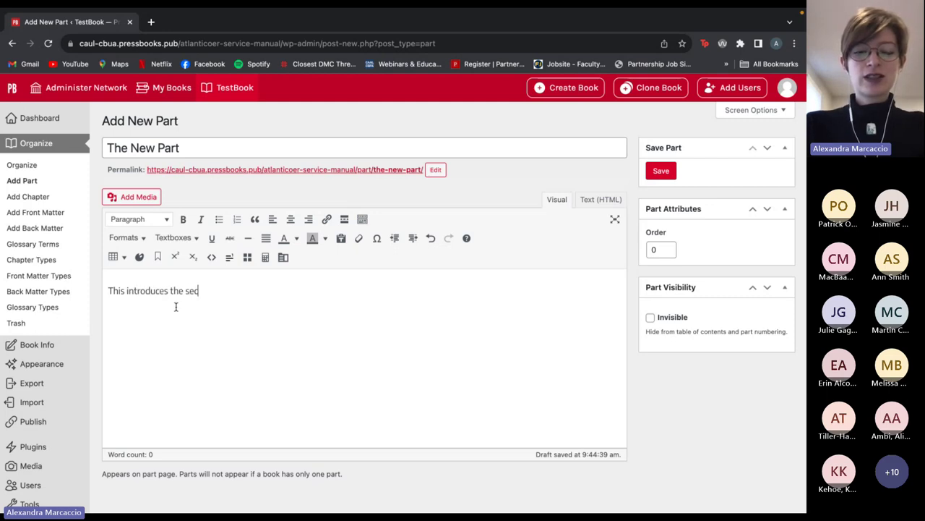
pyautogui.write('ond part of this ')
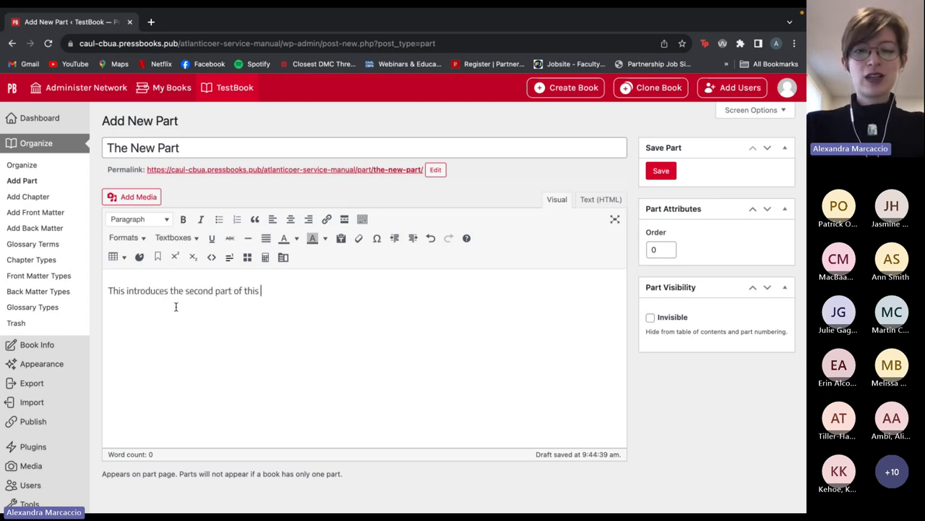
pyautogui.write('book')
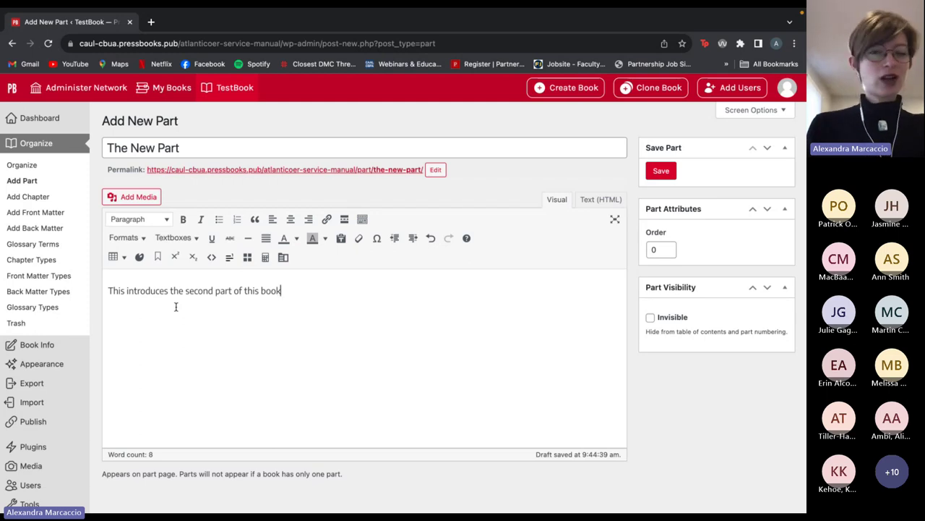
pyautogui.write('.')
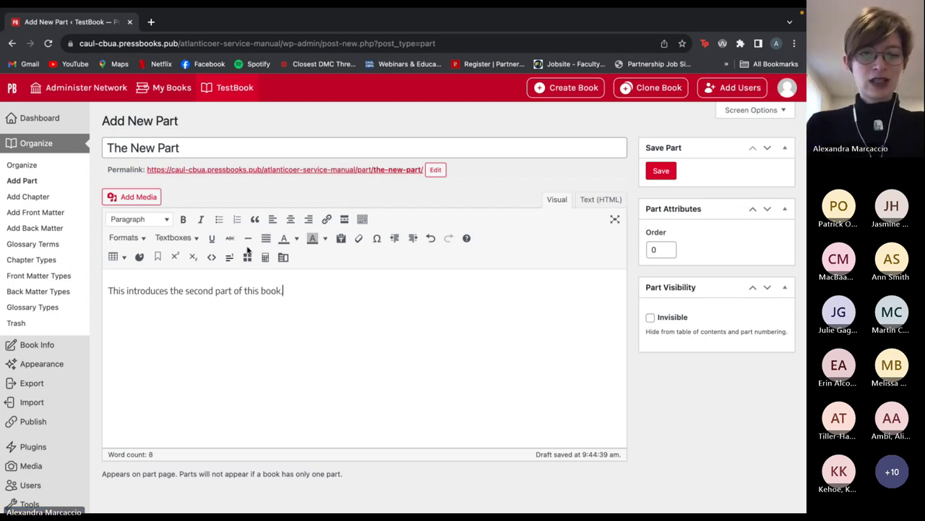
pyautogui.press('Return')
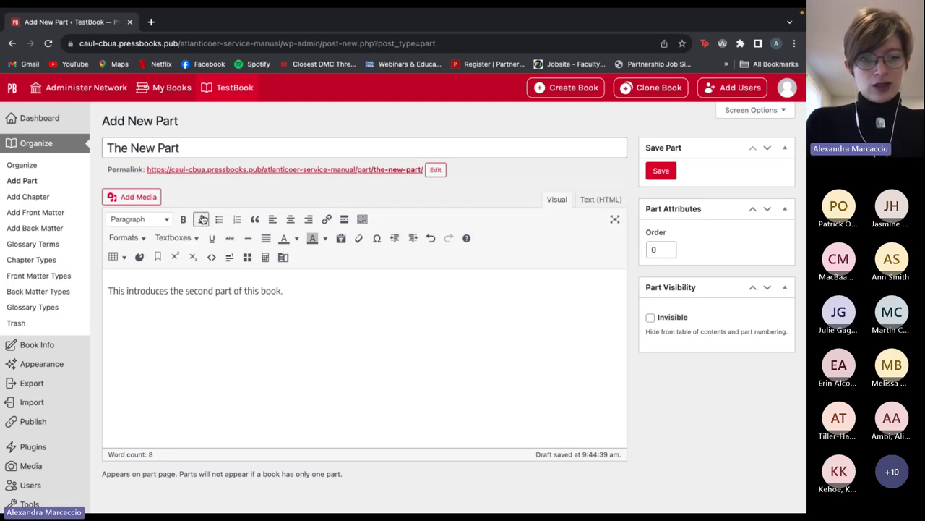
# Step: Insert a Heading 1 line reading "What is this Part?" above the part's introductory sentence
pyautogui.click(165, 220)
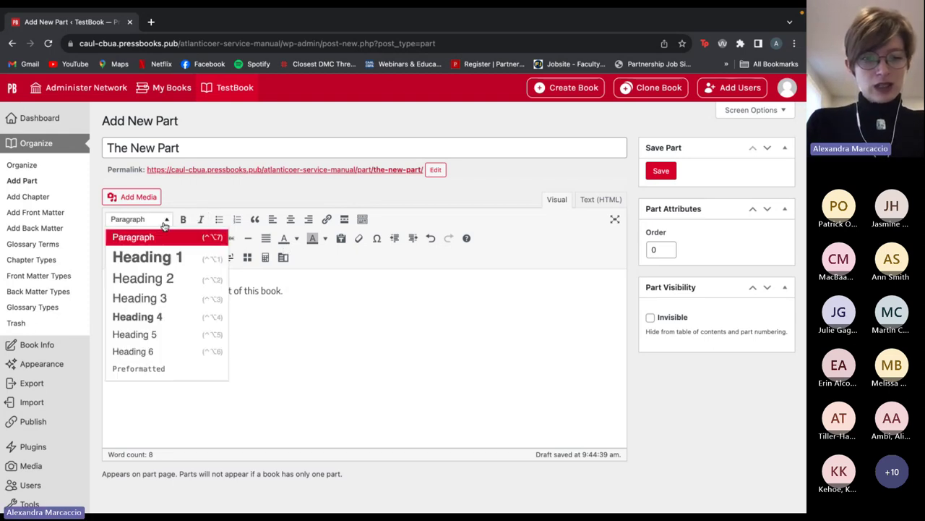
pyautogui.click(285, 292)
pyautogui.click(114, 276)
pyautogui.press('Return')
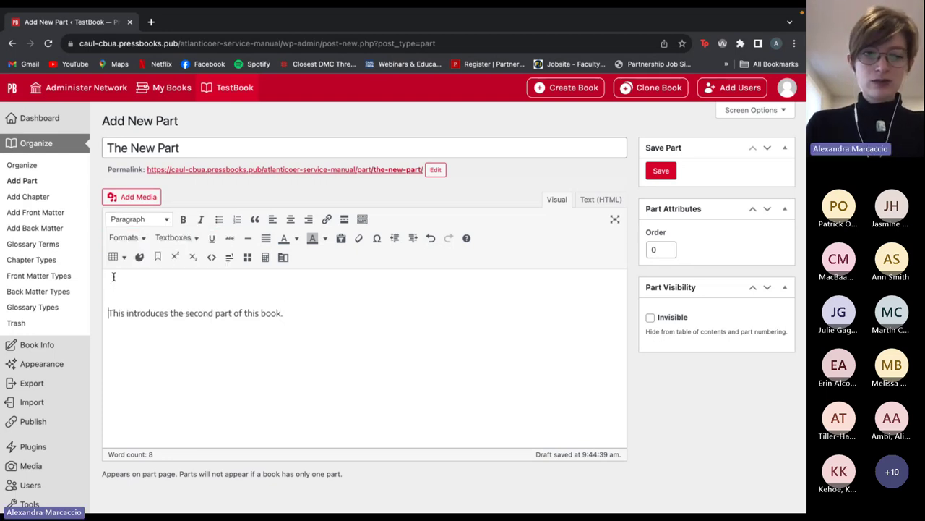
pyautogui.click(113, 276)
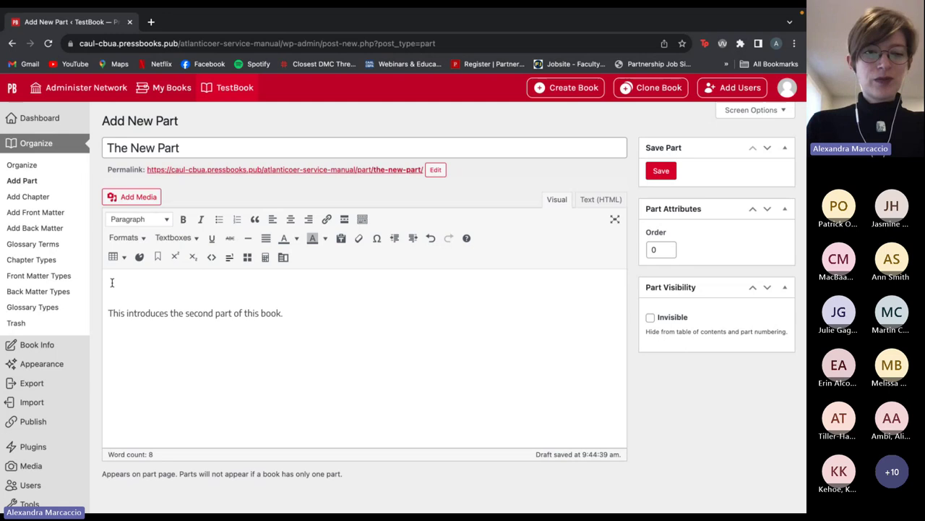
pyautogui.click(165, 220)
pyautogui.click(166, 254)
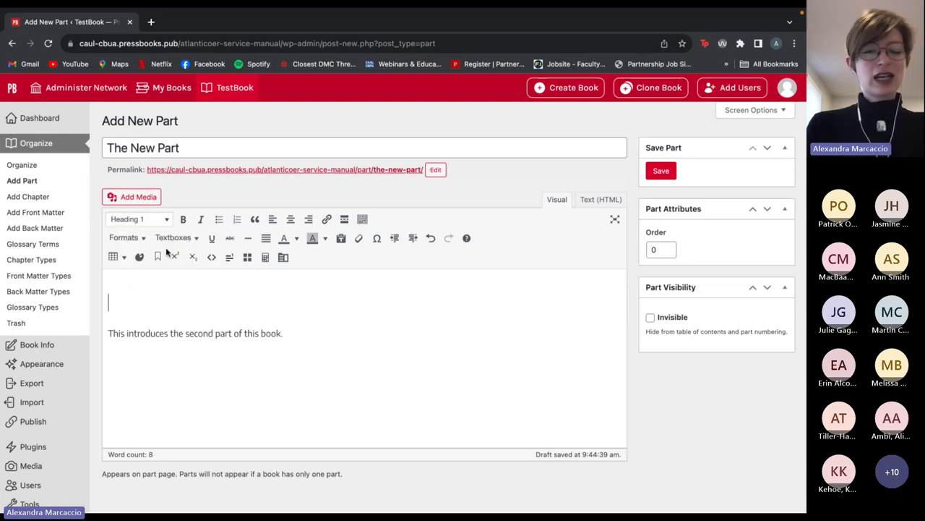
pyautogui.write('What i')
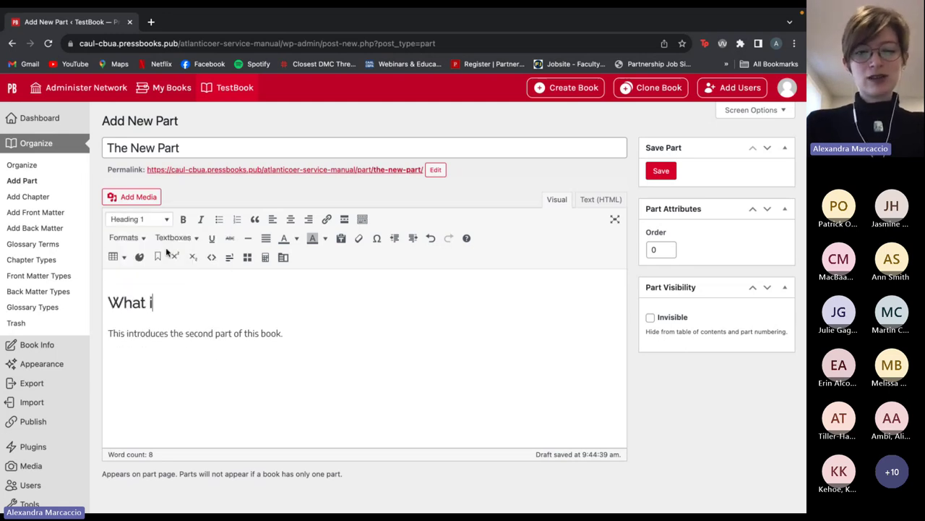
pyautogui.write('s this Part?')
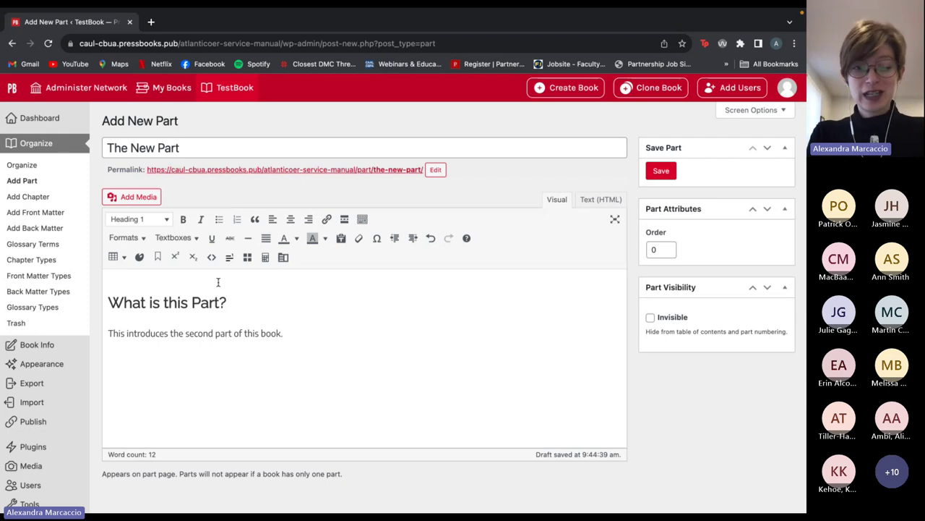
# Step: Save the new part "The New Part" with its heading and introductory text
pyautogui.click(283, 336)
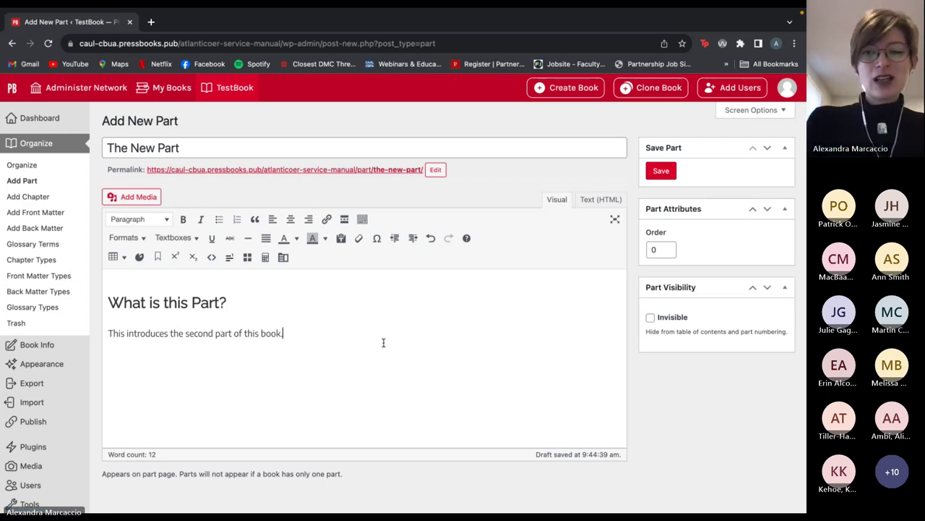
pyautogui.click(662, 172)
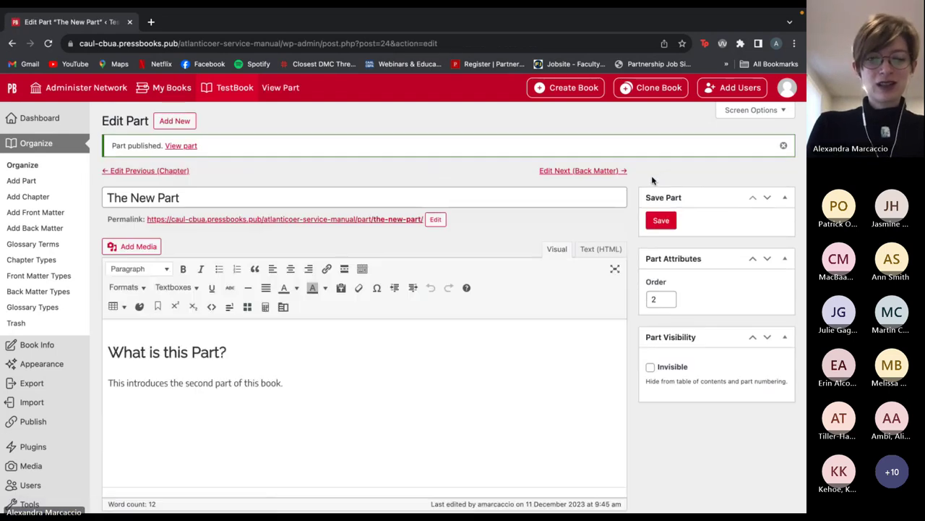
pyautogui.scroll(-2, 655, 226)
pyautogui.scroll(2, 507, 253)
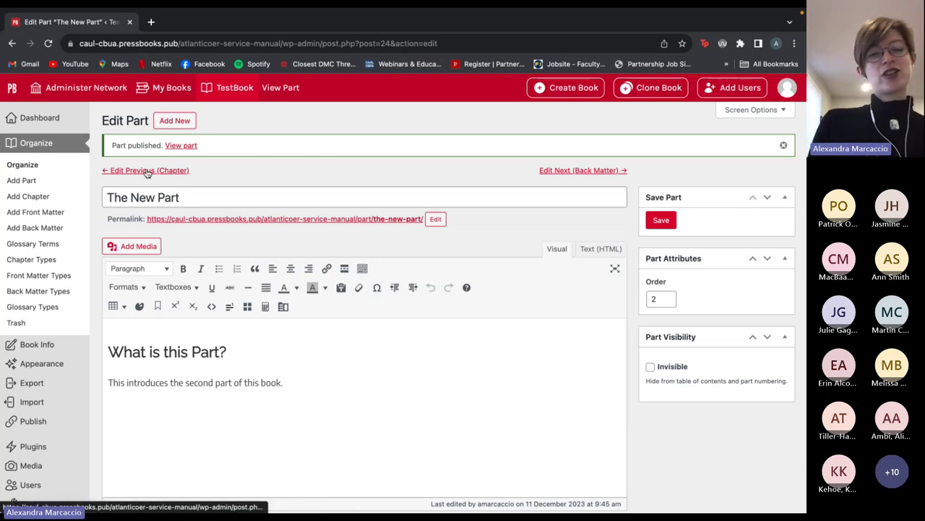
# Step: Return to the book's Organize page and open Chapter 1 in the main body for editing
pyautogui.click(38, 165)
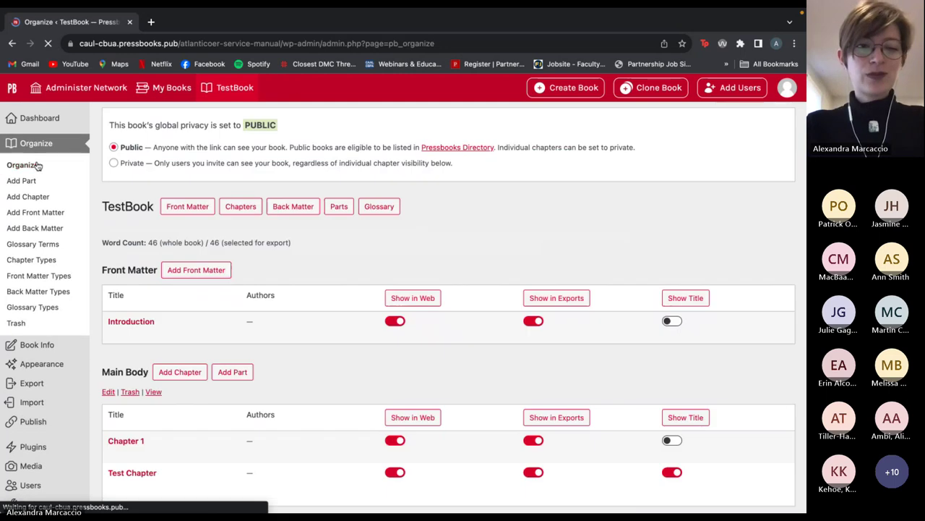
pyautogui.scroll(-3, 317, 338)
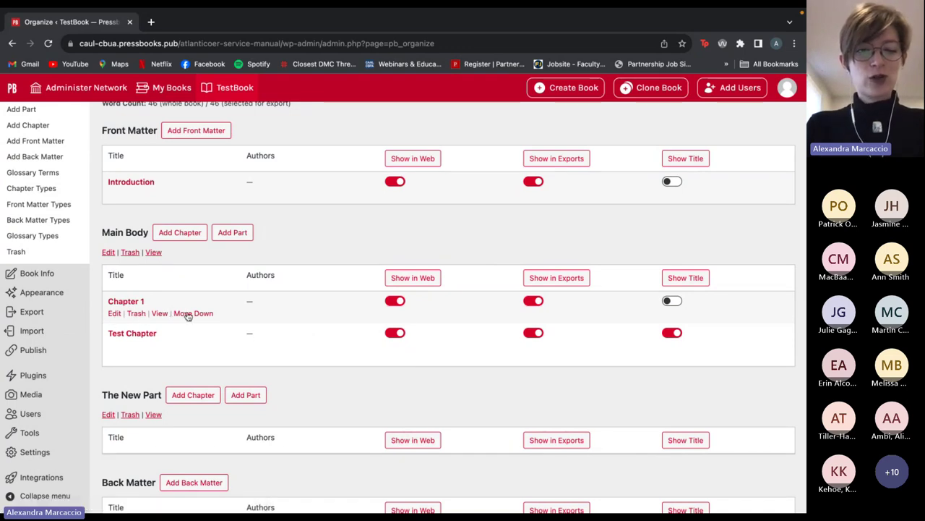
pyautogui.click(115, 314)
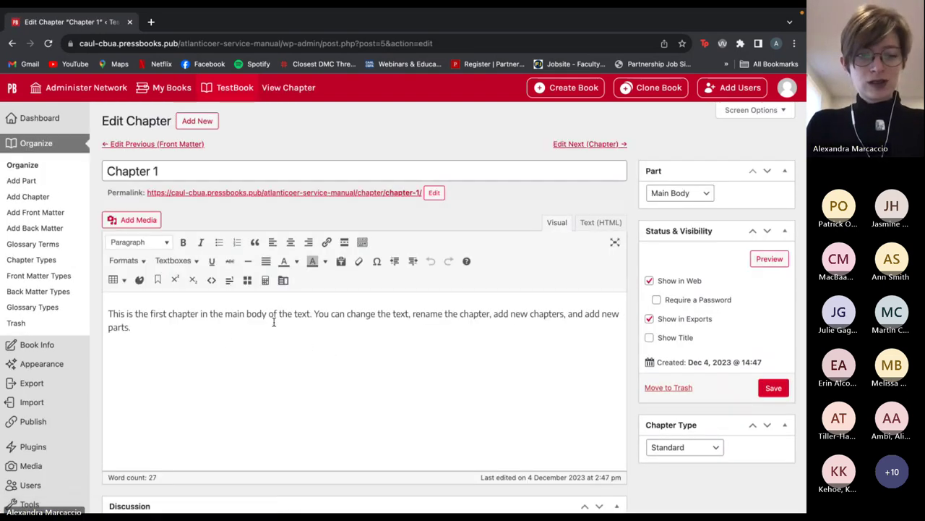
pyautogui.press('Return')
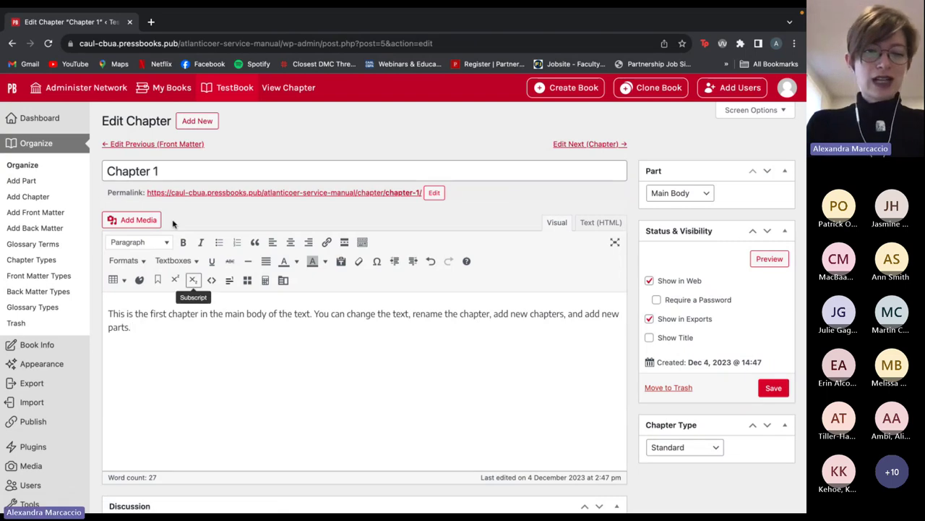
# Step: Upload the image "Screenshot 2023-12-06 at 2.40.24 PM" from the iCloud Desktop folder to the book's media library
pyautogui.click(137, 223)
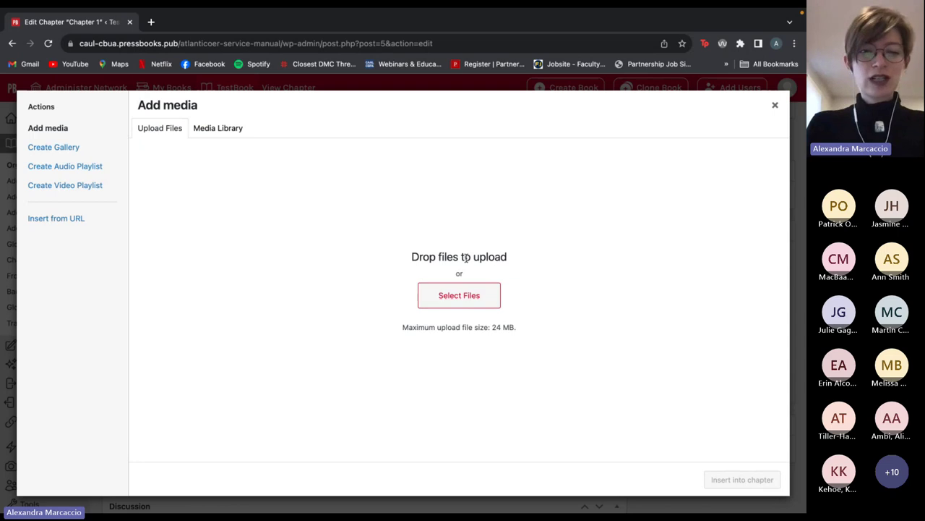
pyautogui.click(233, 134)
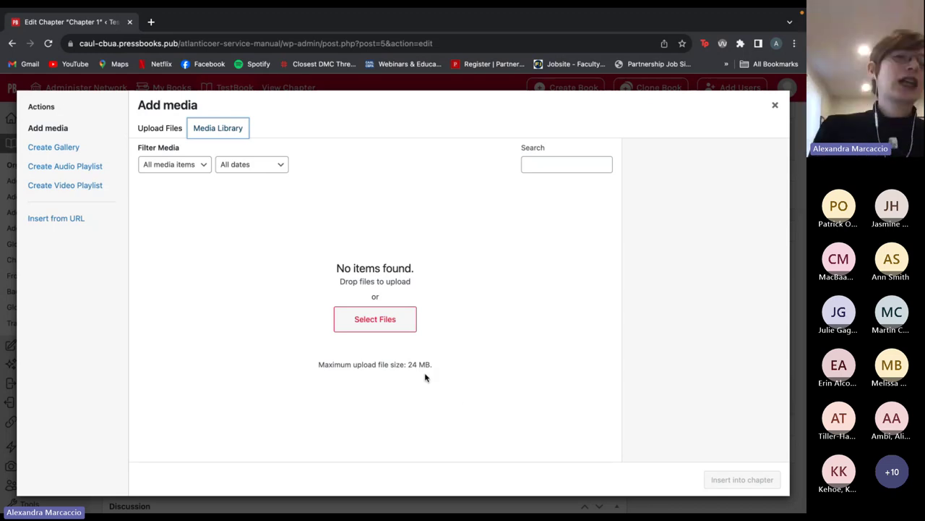
pyautogui.click(157, 127)
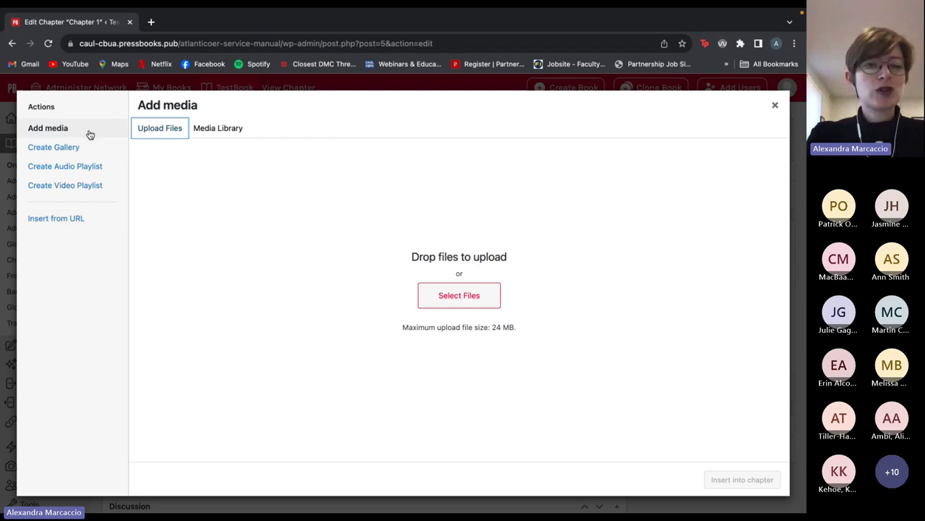
pyautogui.click(448, 296)
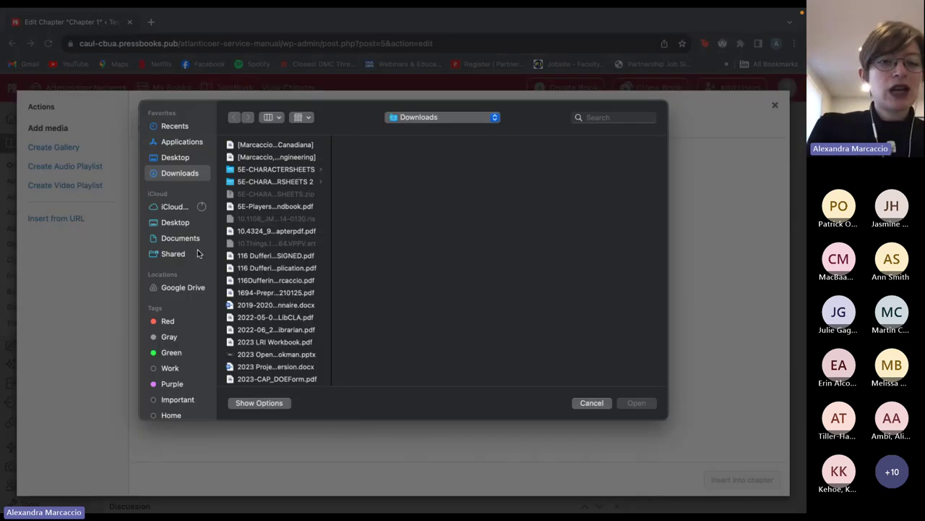
pyautogui.click(175, 226)
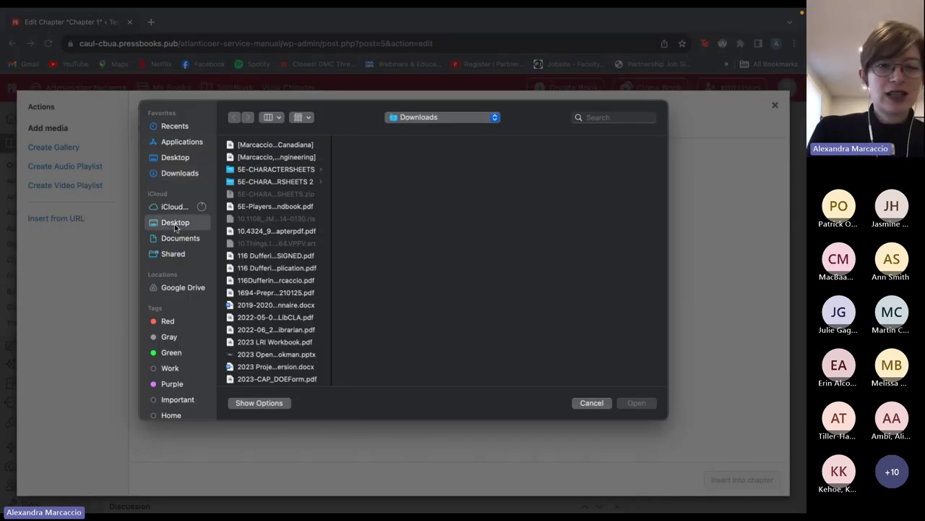
pyautogui.scroll(-5, 311, 336)
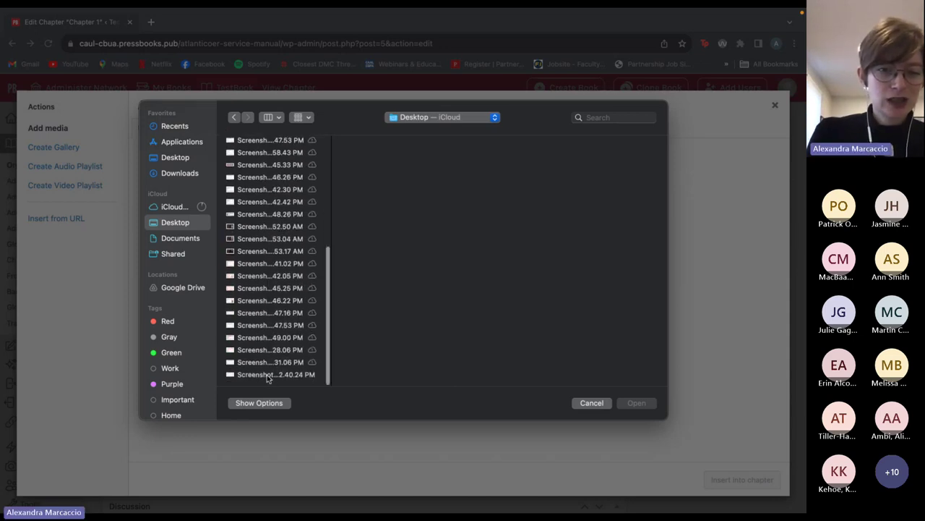
pyautogui.click(267, 375)
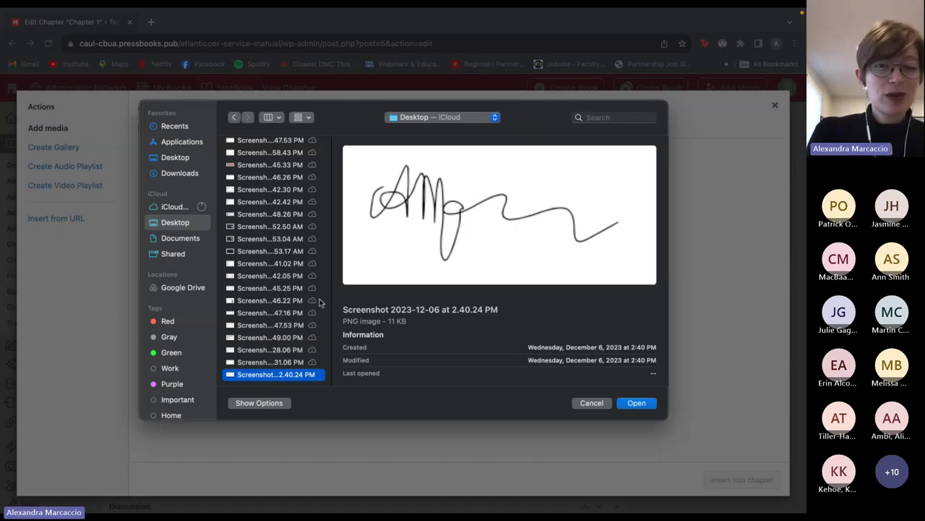
pyautogui.click(635, 403)
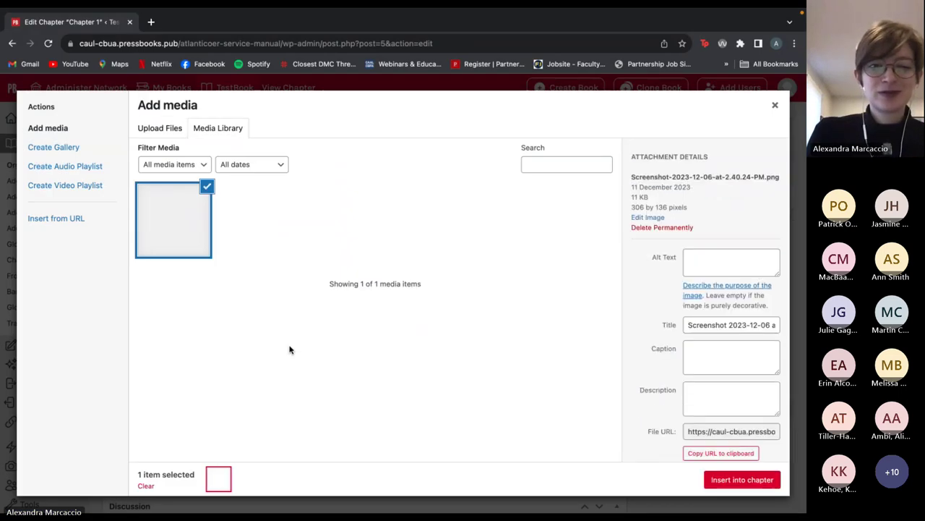
# Step: Give the uploaded image the alt text "The Author's signature" and close the media window without inserting the image
pyautogui.click(741, 296)
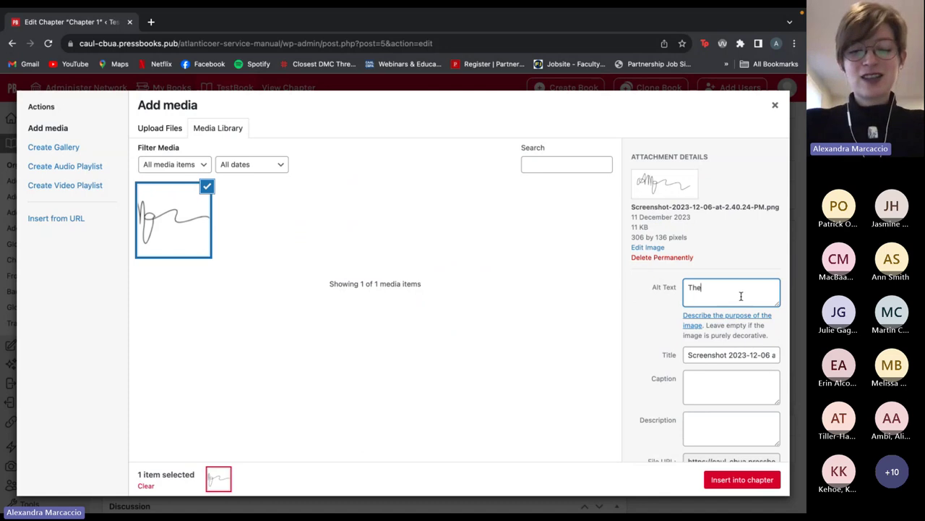
pyautogui.write('The Author')
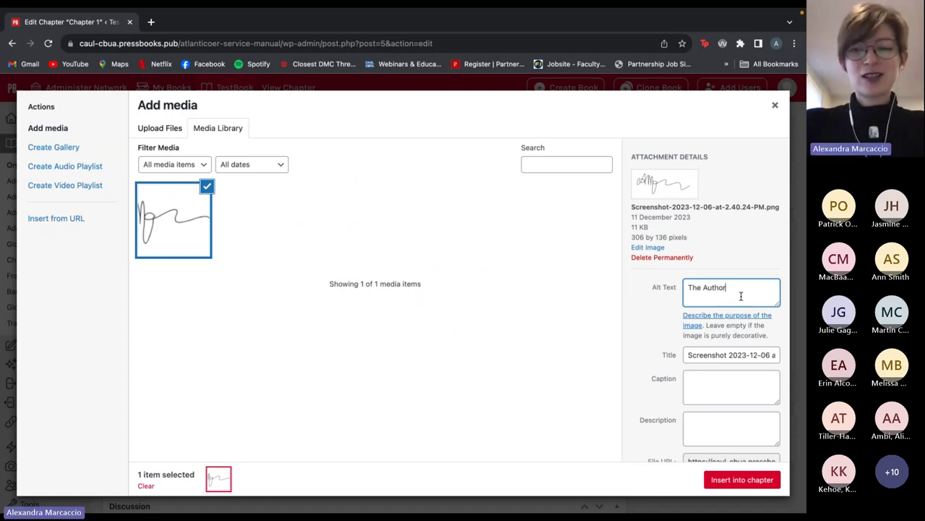
pyautogui.write("'s signature")
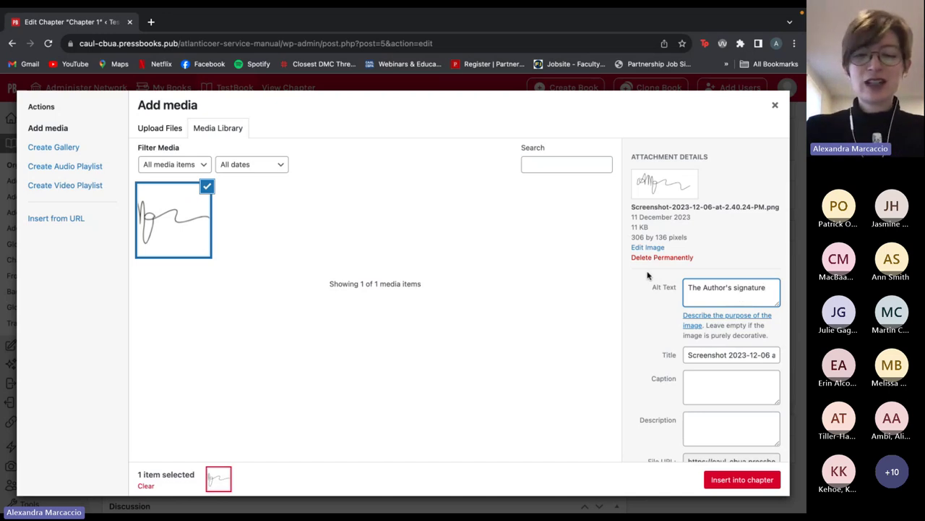
pyautogui.scroll(-5, 648, 275)
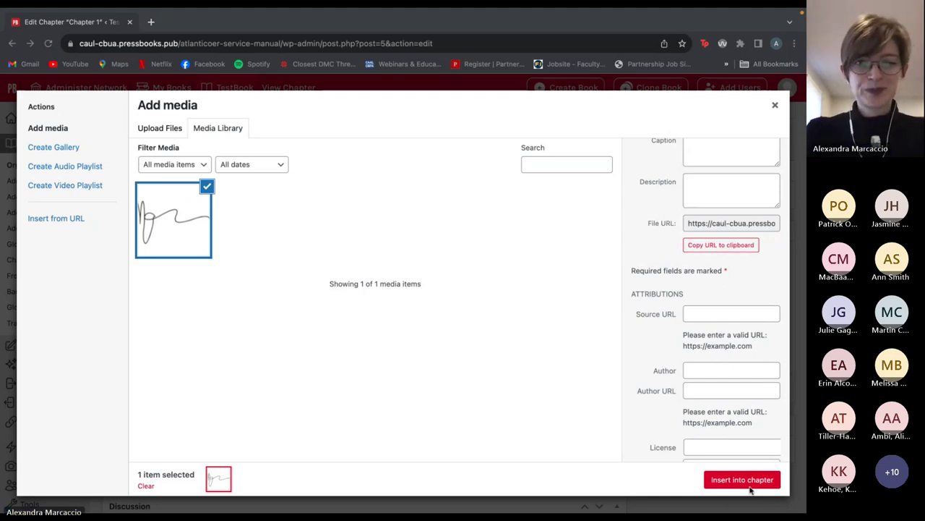
pyautogui.click(774, 108)
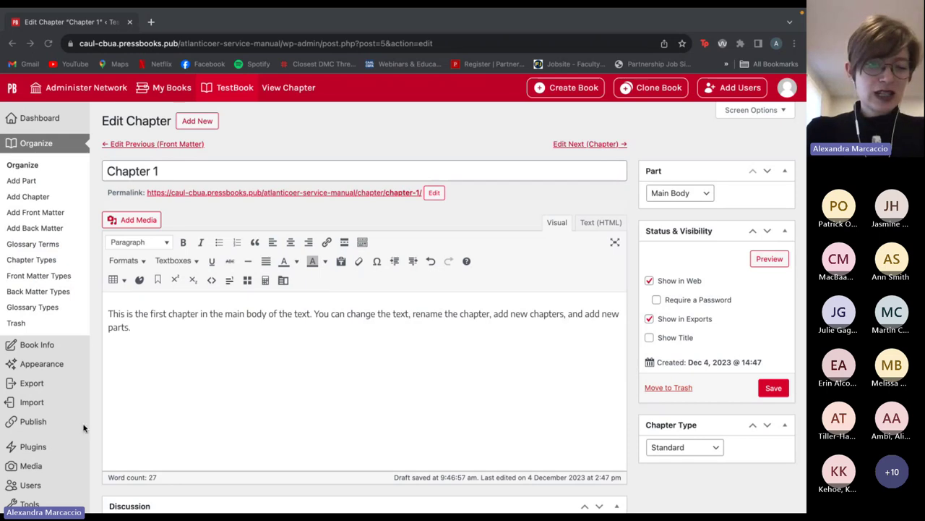
# Step: Activate the H5P plugin for the book
pyautogui.scroll(-2, 73, 427)
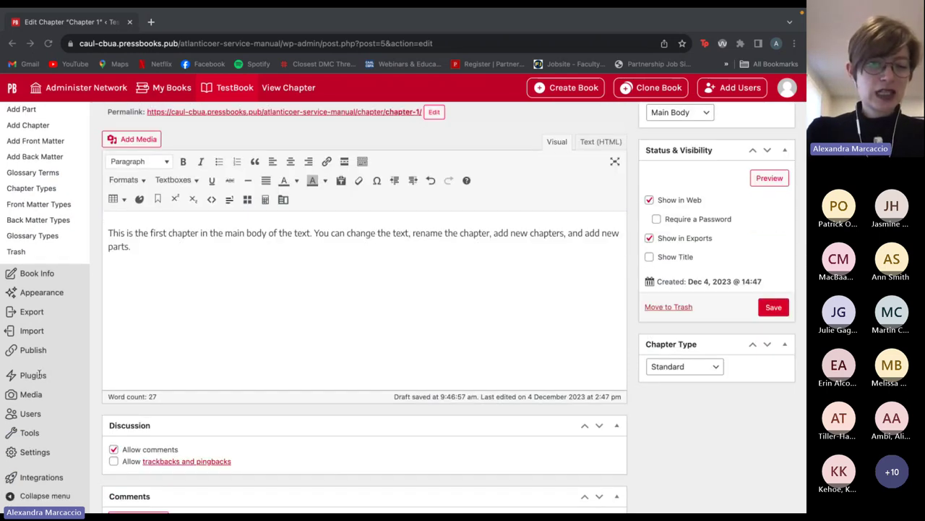
pyautogui.click(39, 374)
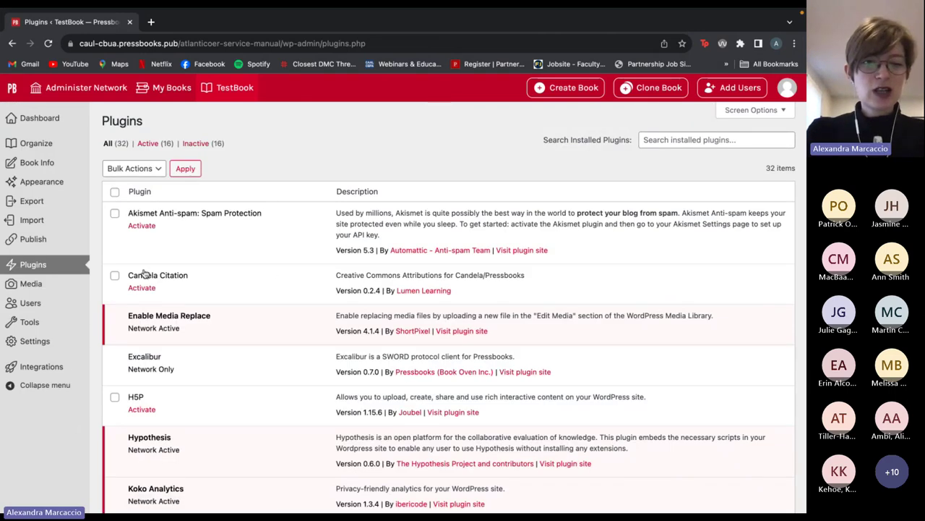
pyautogui.scroll(-2, 251, 326)
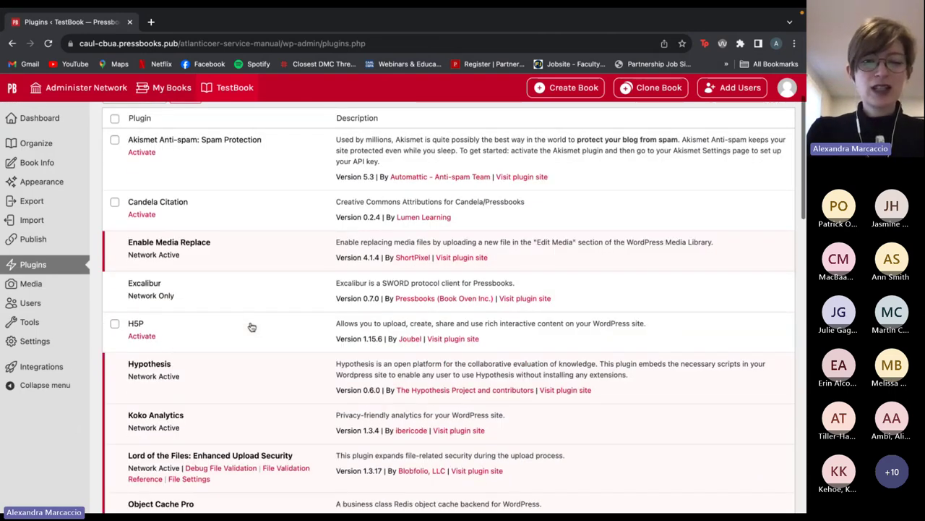
pyautogui.click(145, 337)
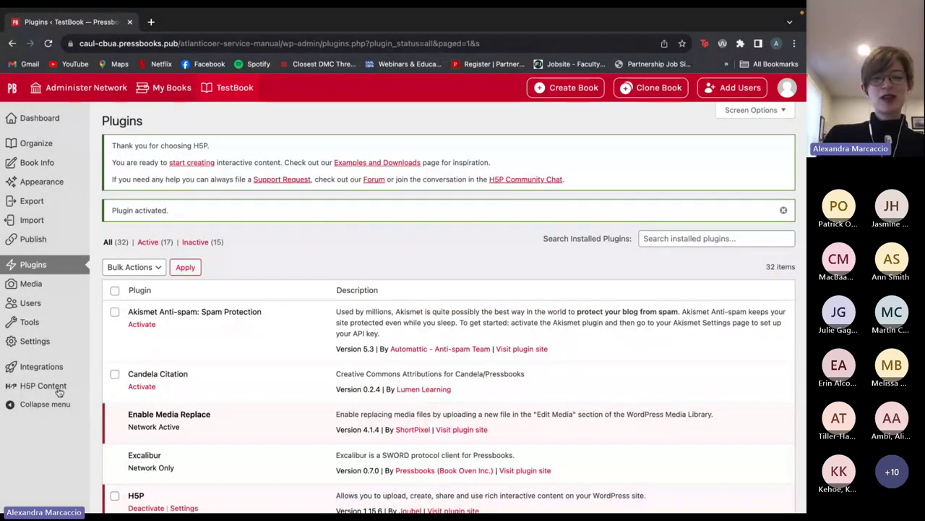
# Step: Start adding new H5P content and consent to using the H5P Hub
pyautogui.click(50, 387)
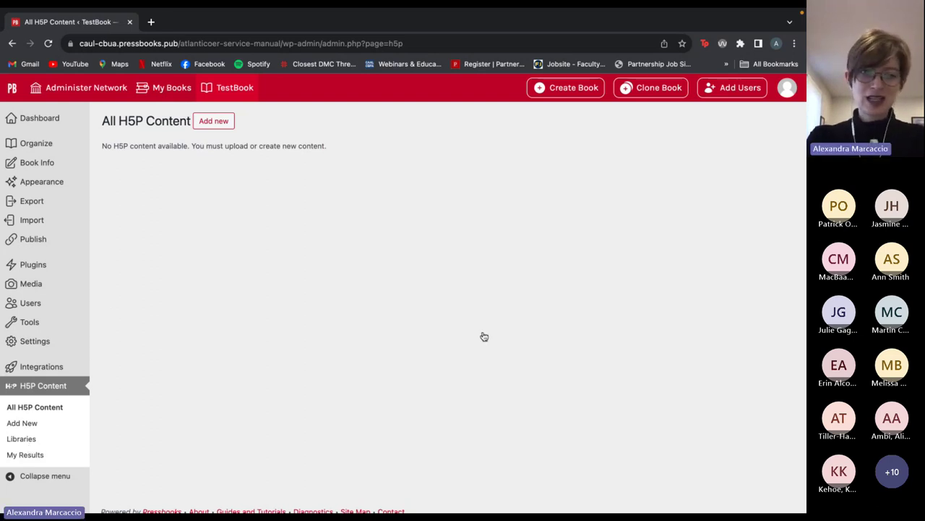
pyautogui.click(29, 424)
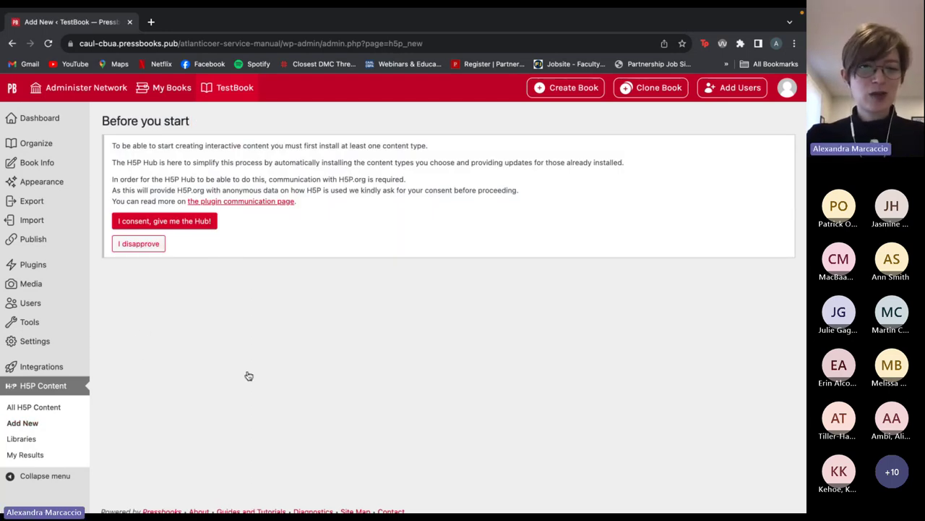
pyautogui.click(205, 225)
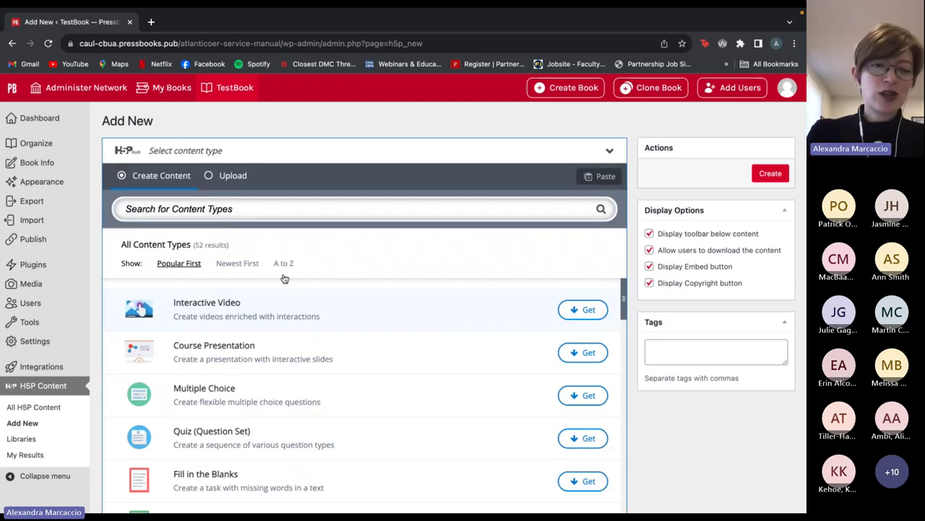
# Step: Install the Multiple Choice content type from the H5P Hub and return to the list of content types
pyautogui.scroll(-1, 291, 326)
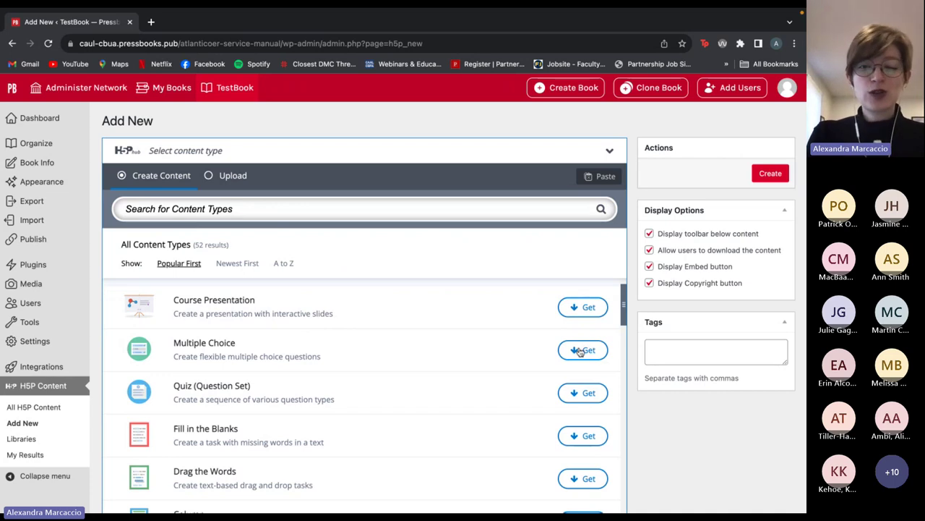
pyautogui.click(583, 350)
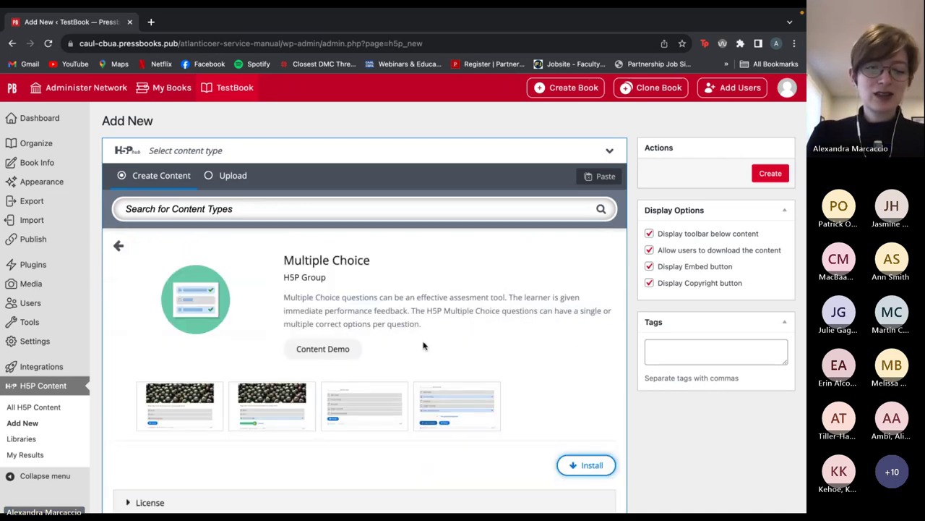
pyautogui.scroll(-3, 423, 345)
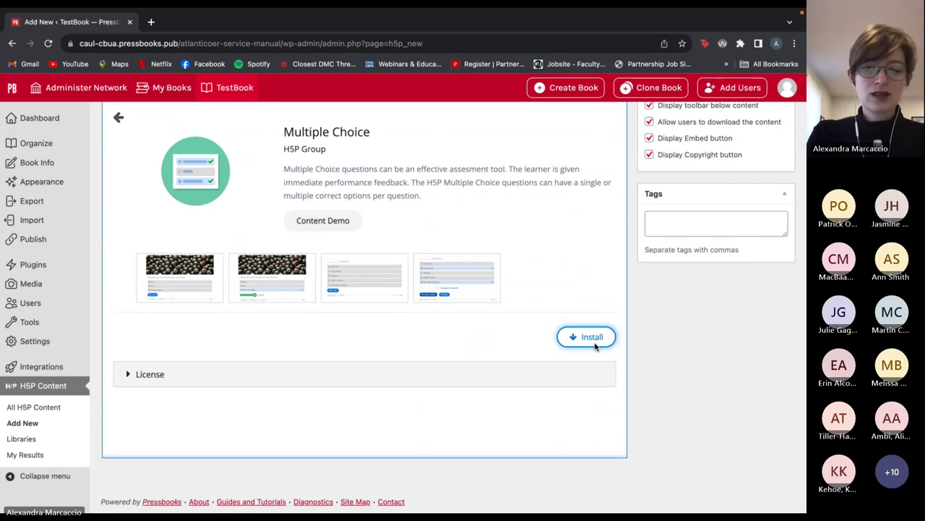
pyautogui.click(598, 341)
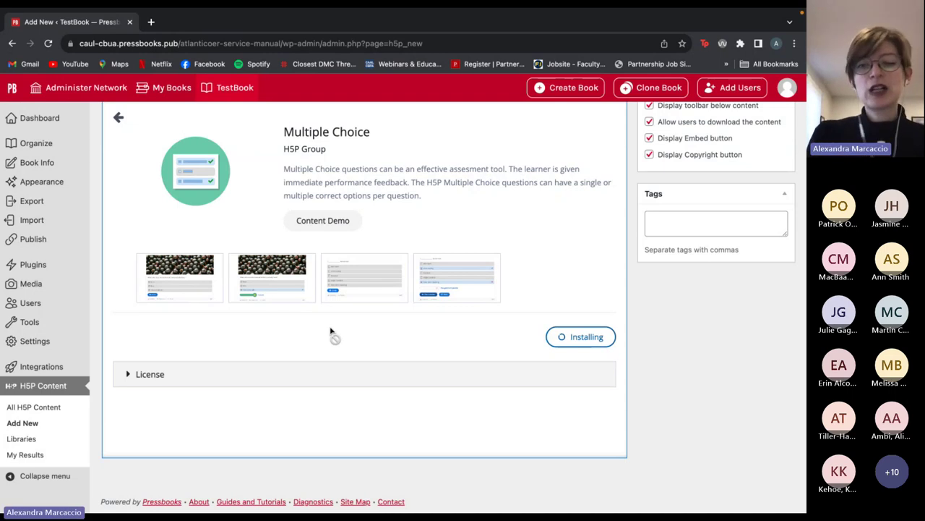
pyautogui.scroll(2, 331, 332)
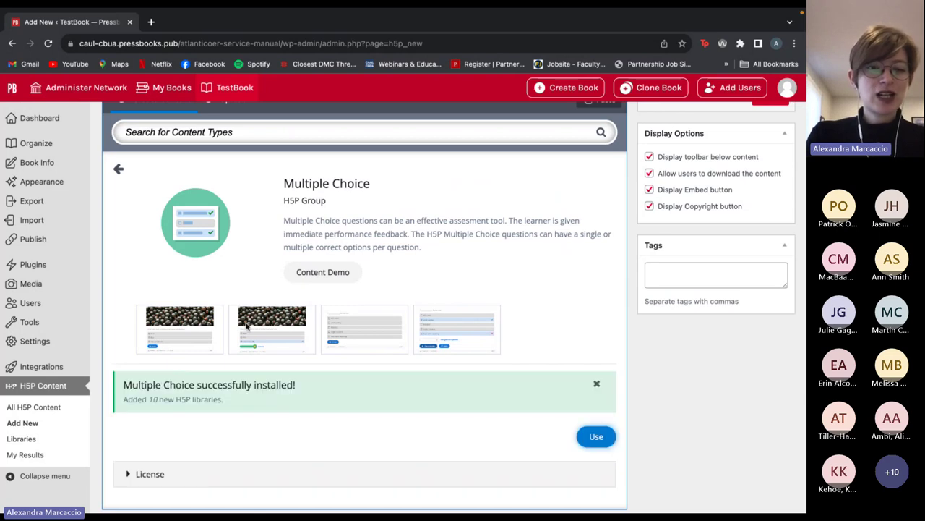
pyautogui.scroll(-1, 231, 329)
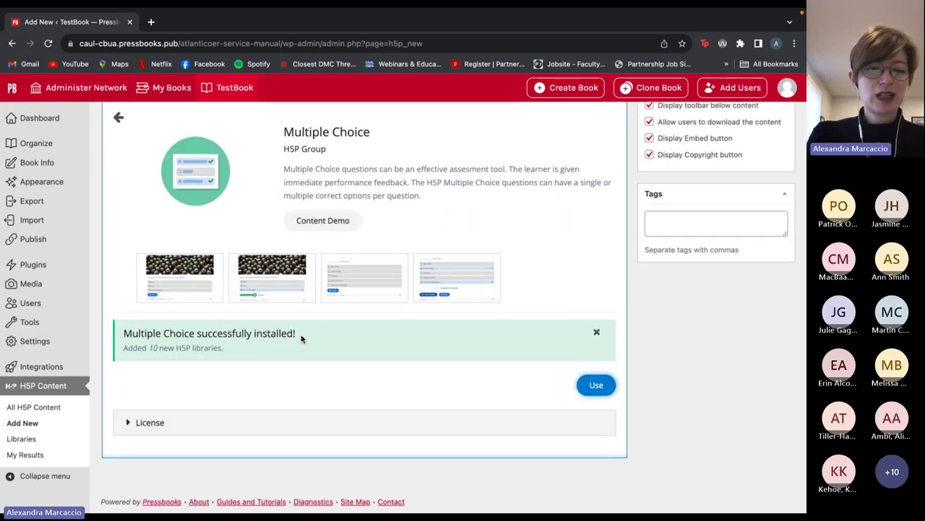
pyautogui.click(29, 423)
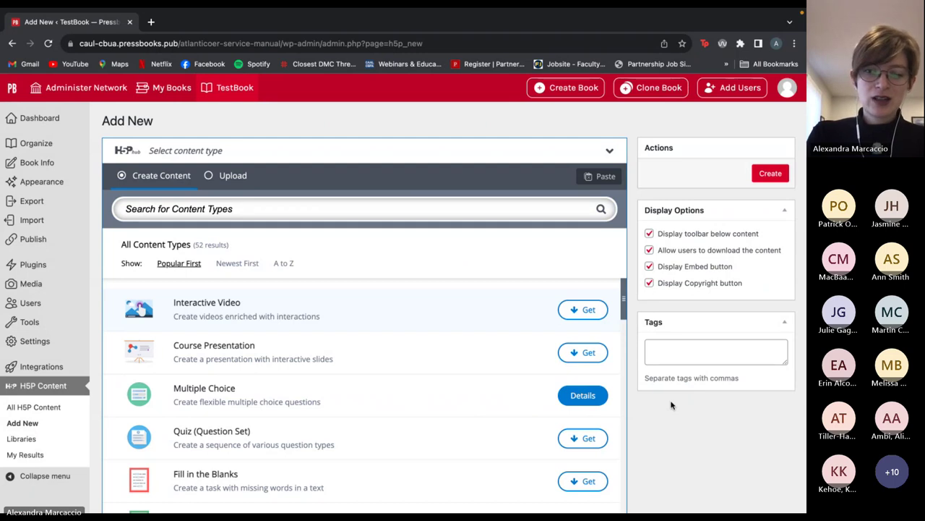
pyautogui.press('super+Tab')
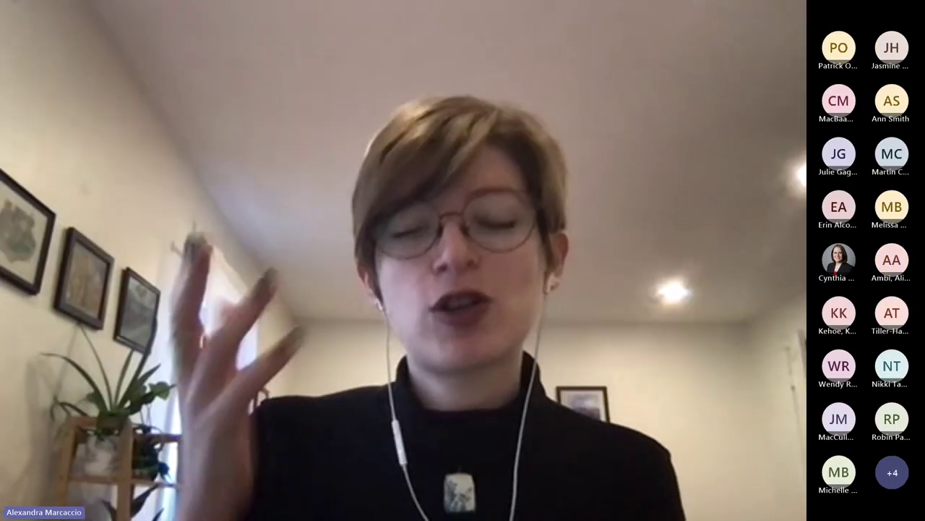